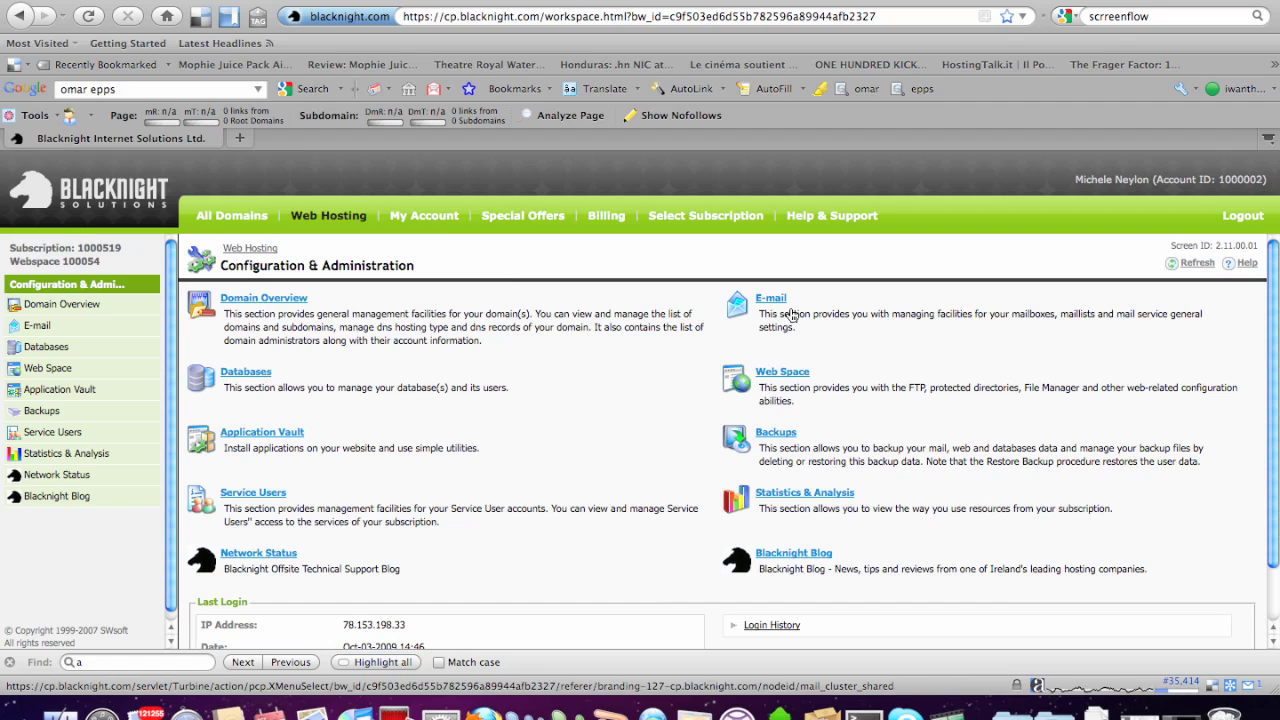
# Open the info mailbox in Blacknight's e-mail addresses list and select its login address, then go to Mail.
pyautogui.click(779, 302)
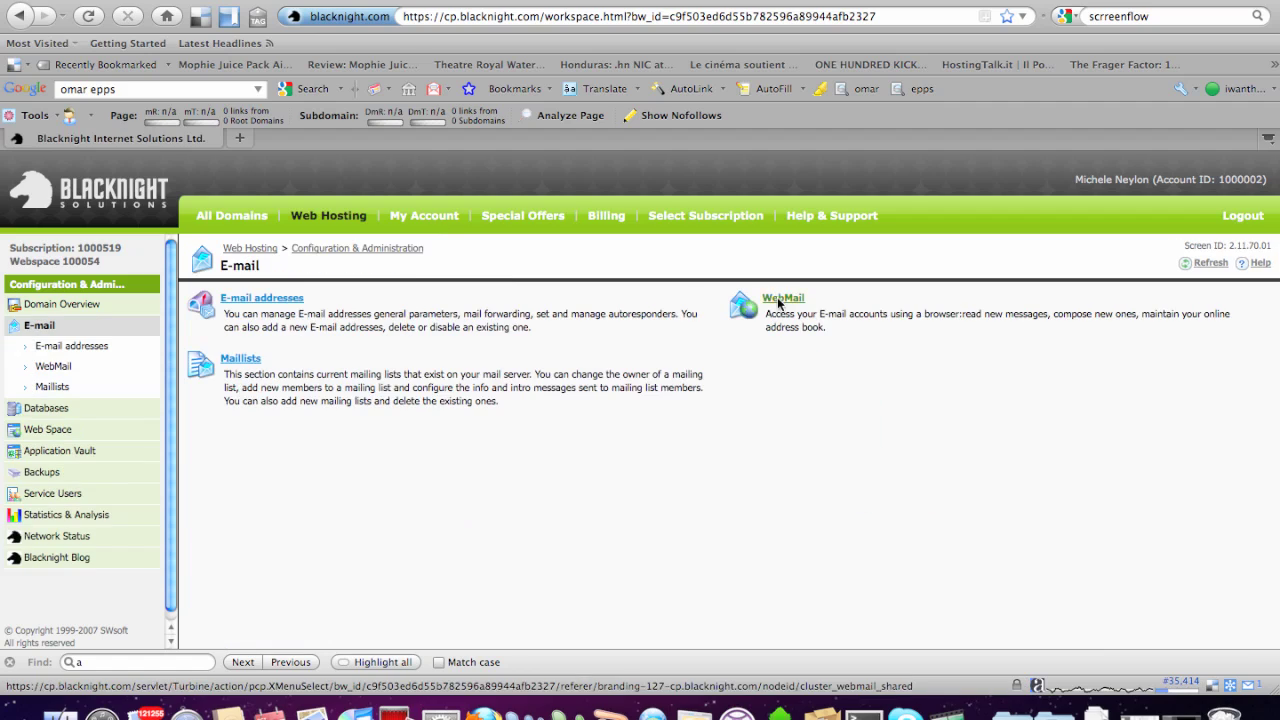
pyautogui.click(287, 302)
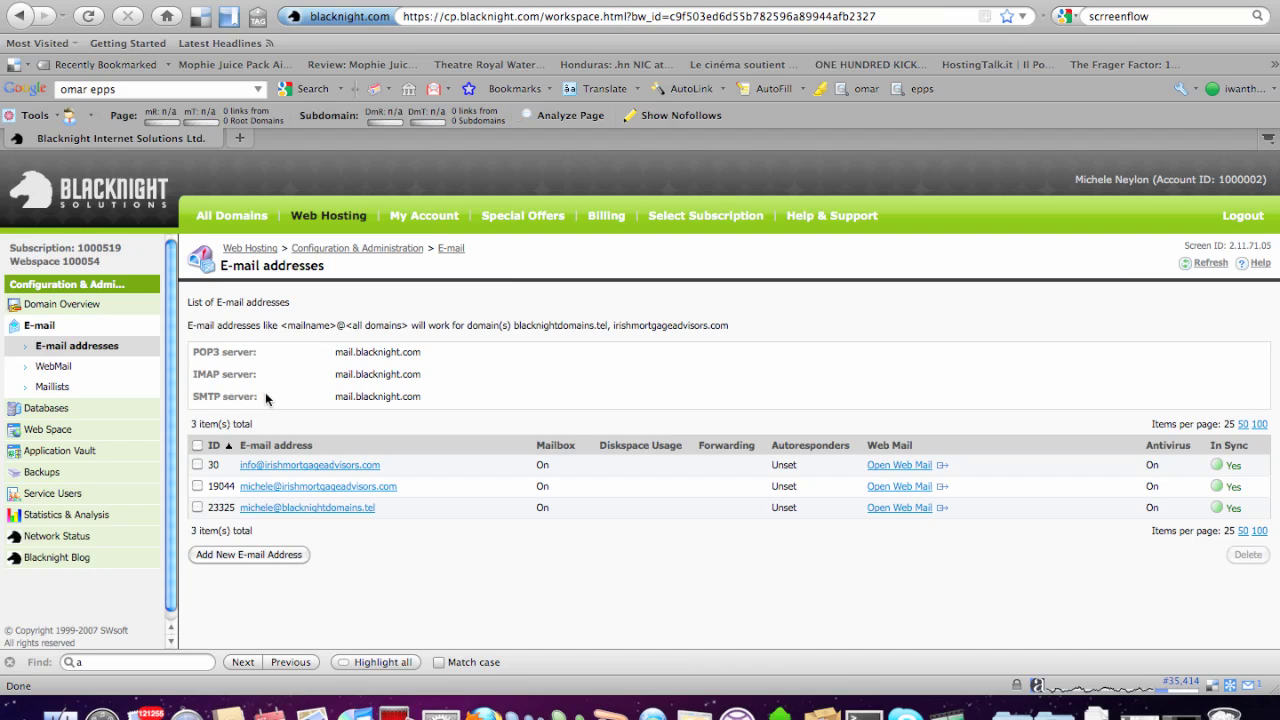
pyautogui.click(344, 468)
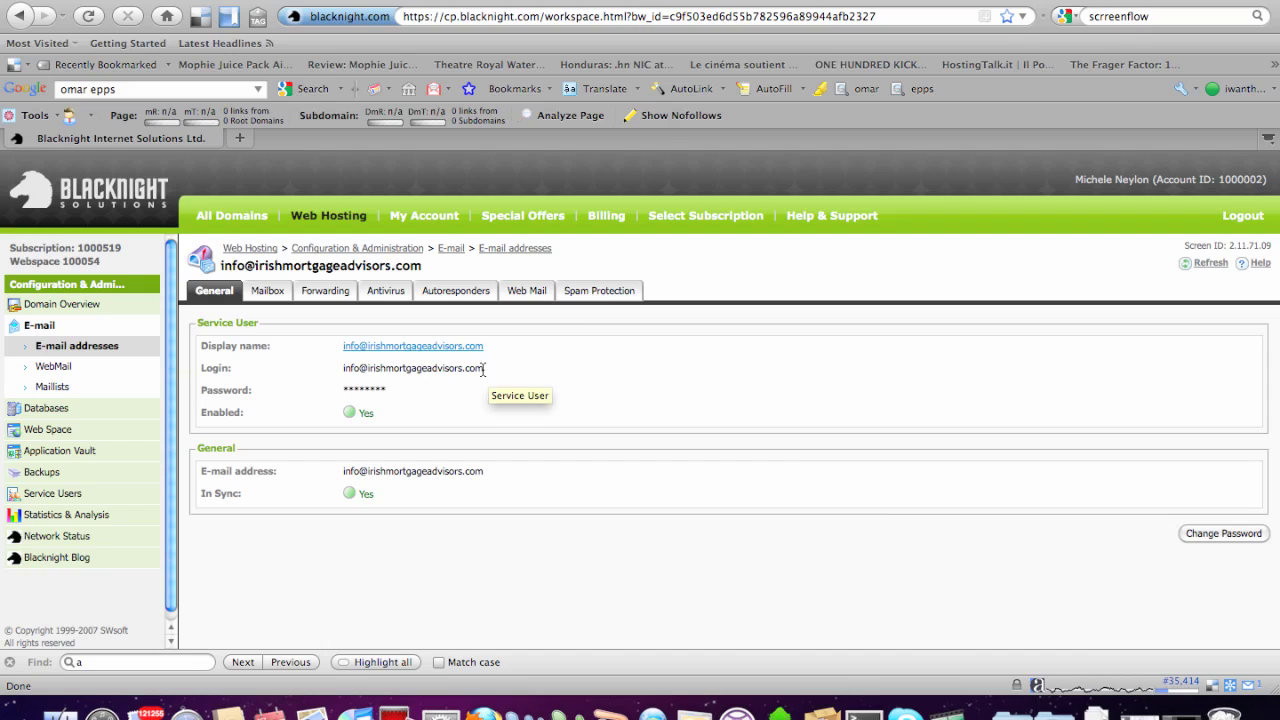
pyautogui.moveTo(488, 370); pyautogui.dragTo(336, 372)
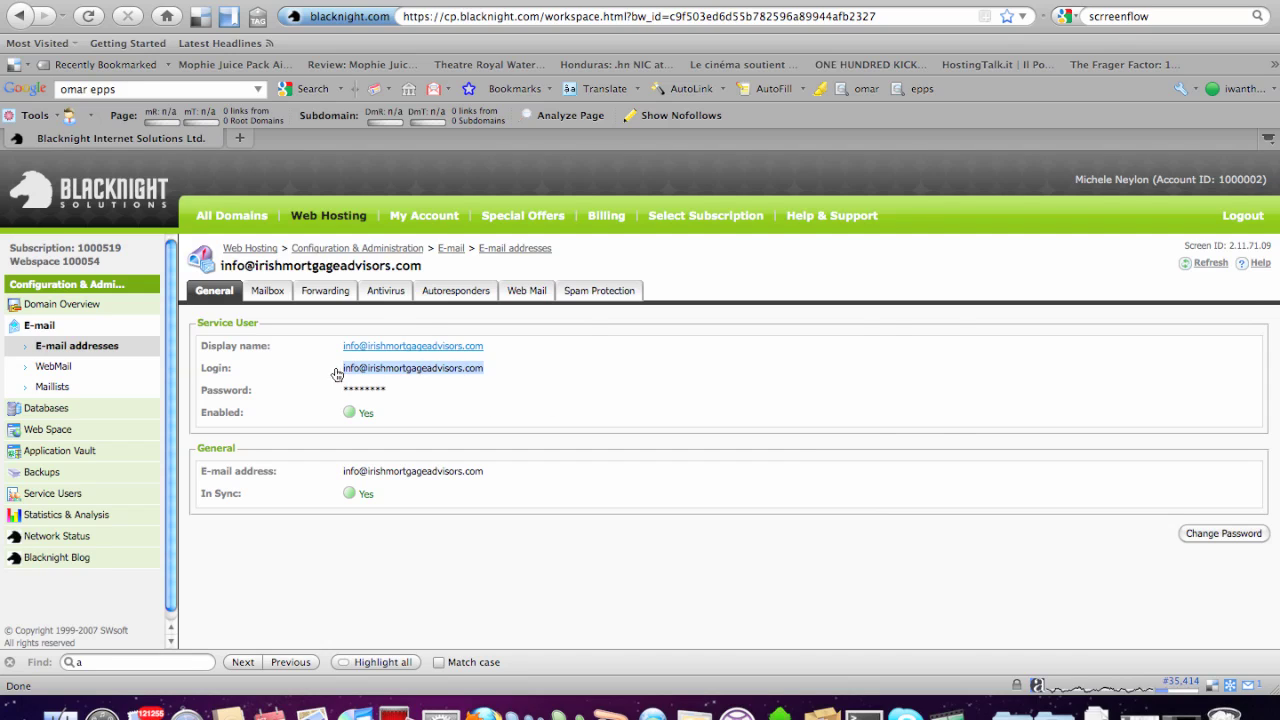
pyautogui.press('super+Tab')
pyautogui.press('super+Tab')
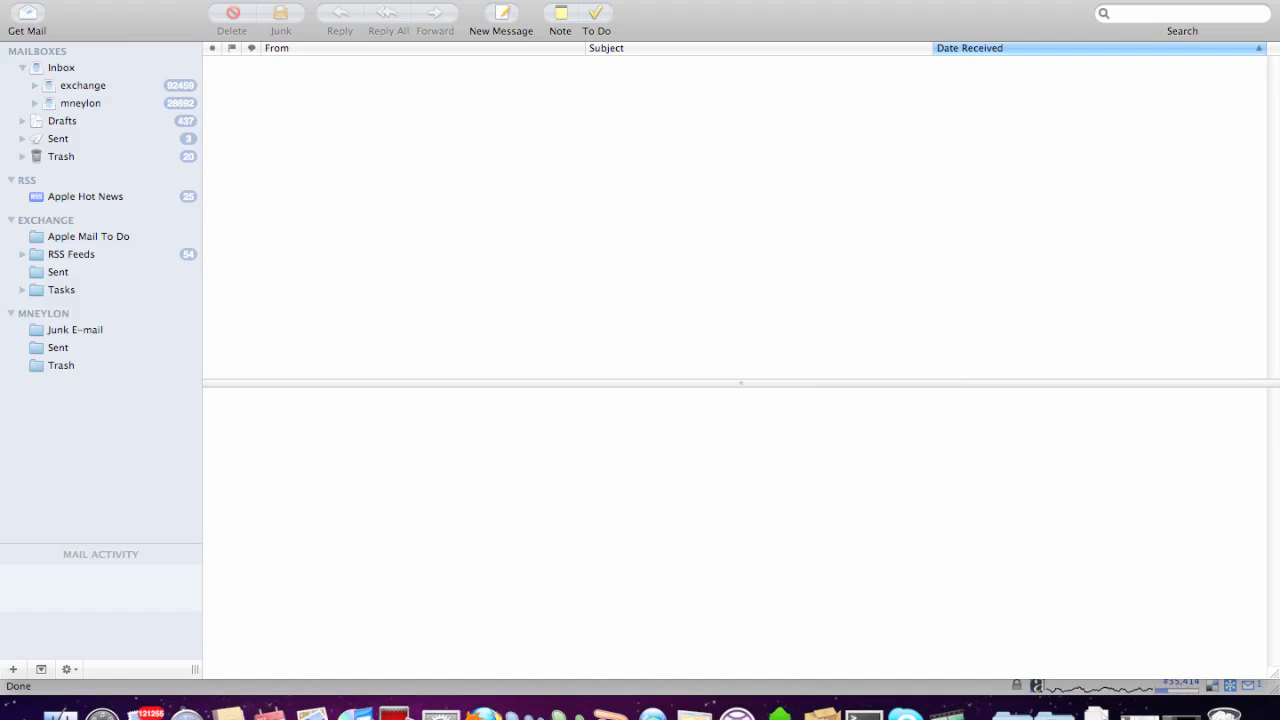
# Start adding a new account from Mail's Accounts preferences.
pyautogui.click(62, 0)
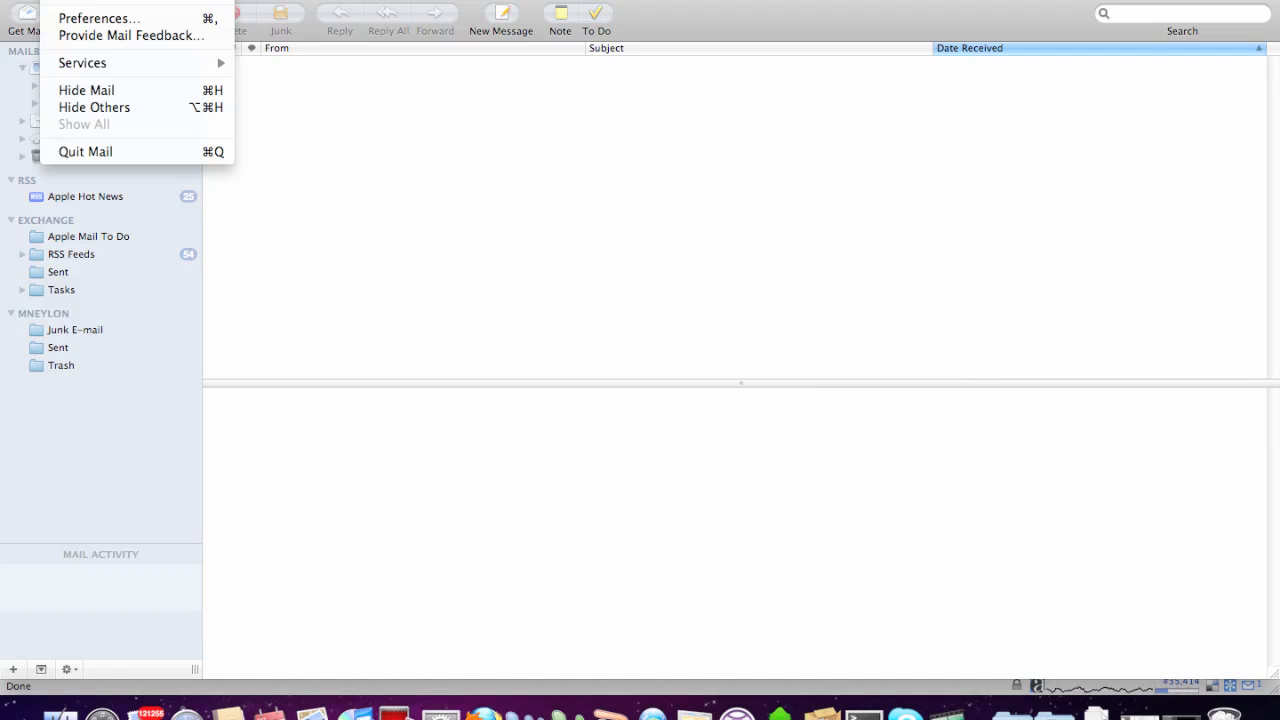
pyautogui.click(88, 18)
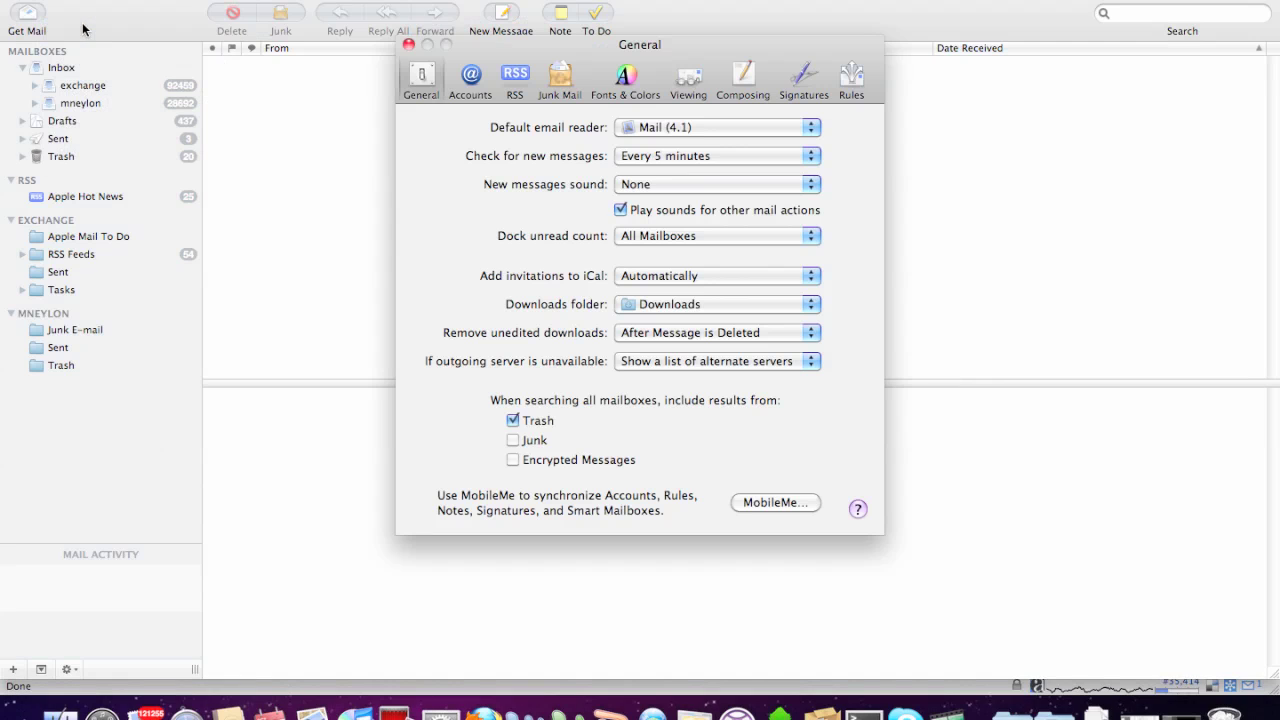
pyautogui.click(478, 85)
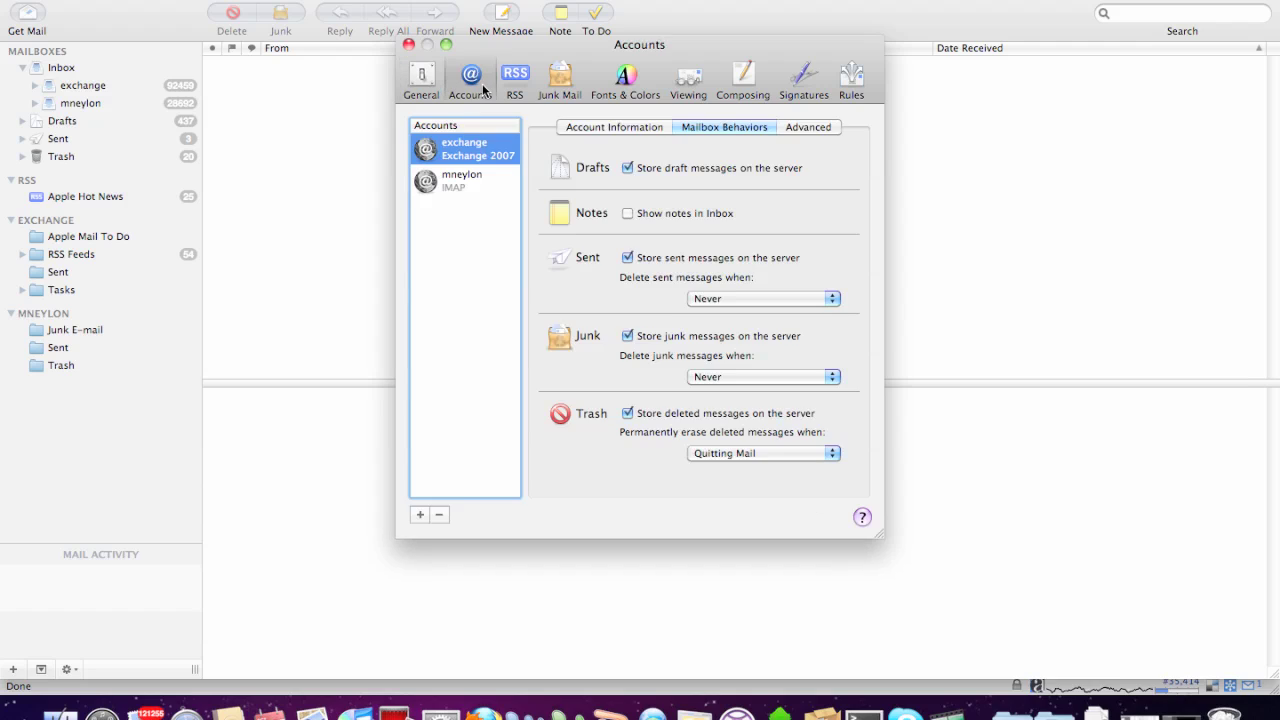
pyautogui.click(419, 515)
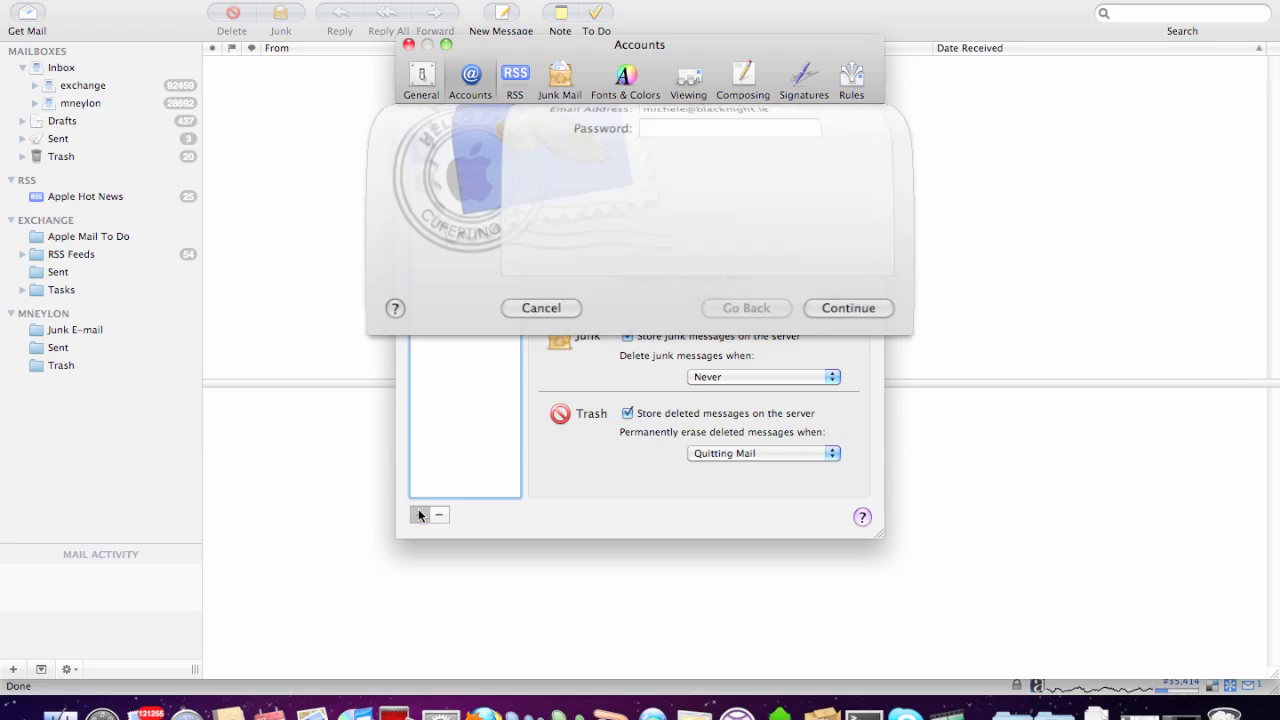
# Paste the info mailbox address without its leading space and enter the account password.
pyautogui.press('super+v')
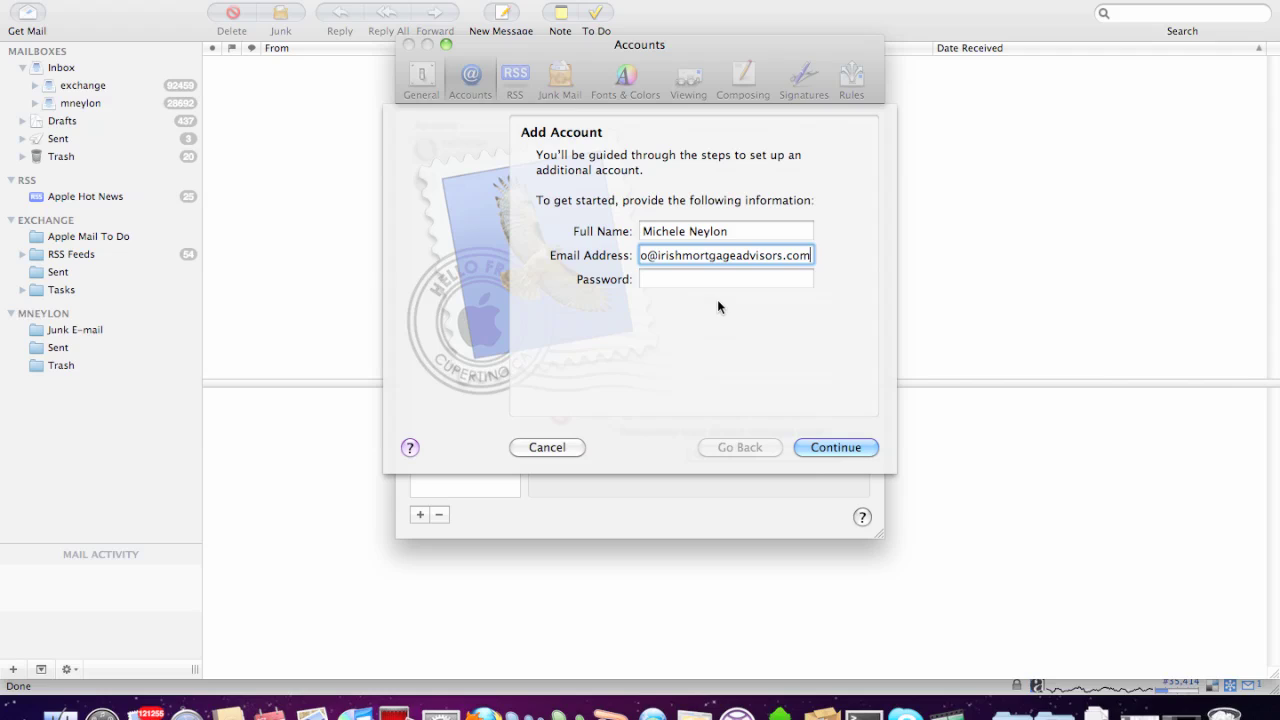
pyautogui.press('Left')
pyautogui.press('Left')
pyautogui.press('Left')
pyautogui.press('Left')
pyautogui.press('Left')
pyautogui.press('Left')
pyautogui.press('Left')
pyautogui.press('Left')
pyautogui.press('Left')
pyautogui.press('Left')
pyautogui.press('Left')
pyautogui.press('Left')
pyautogui.press('Left')
pyautogui.press('Left')
pyautogui.press('Left')
pyautogui.press('Left')
pyautogui.press('Left')
pyautogui.press('Left')
pyautogui.press('Left')
pyautogui.press('super+Left')
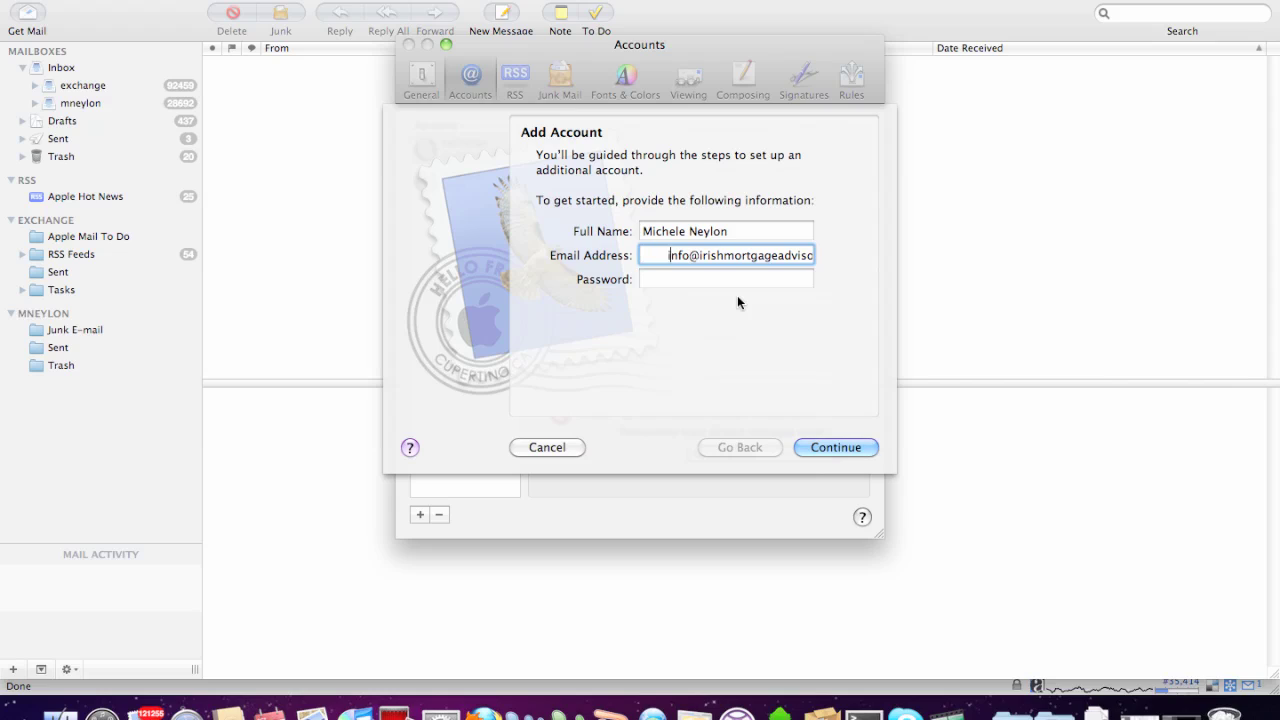
pyautogui.press('BackSpace')
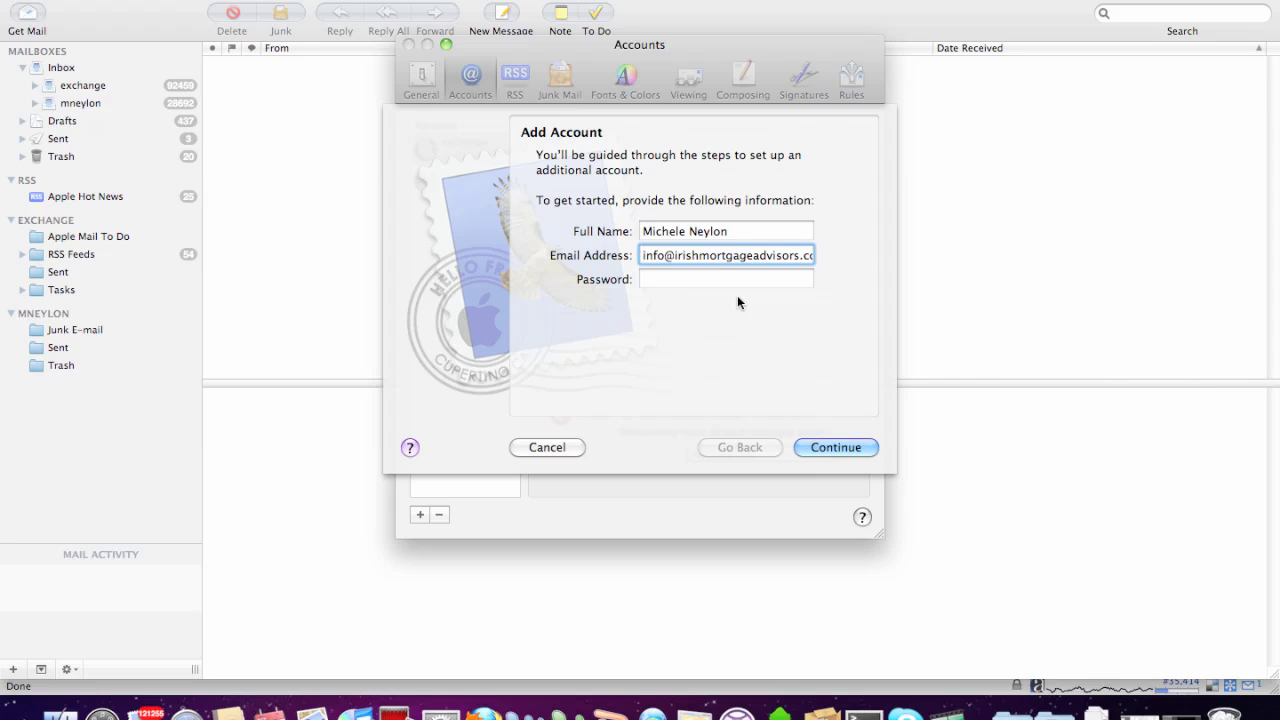
pyautogui.click(727, 279)
pyautogui.write('••••••••')
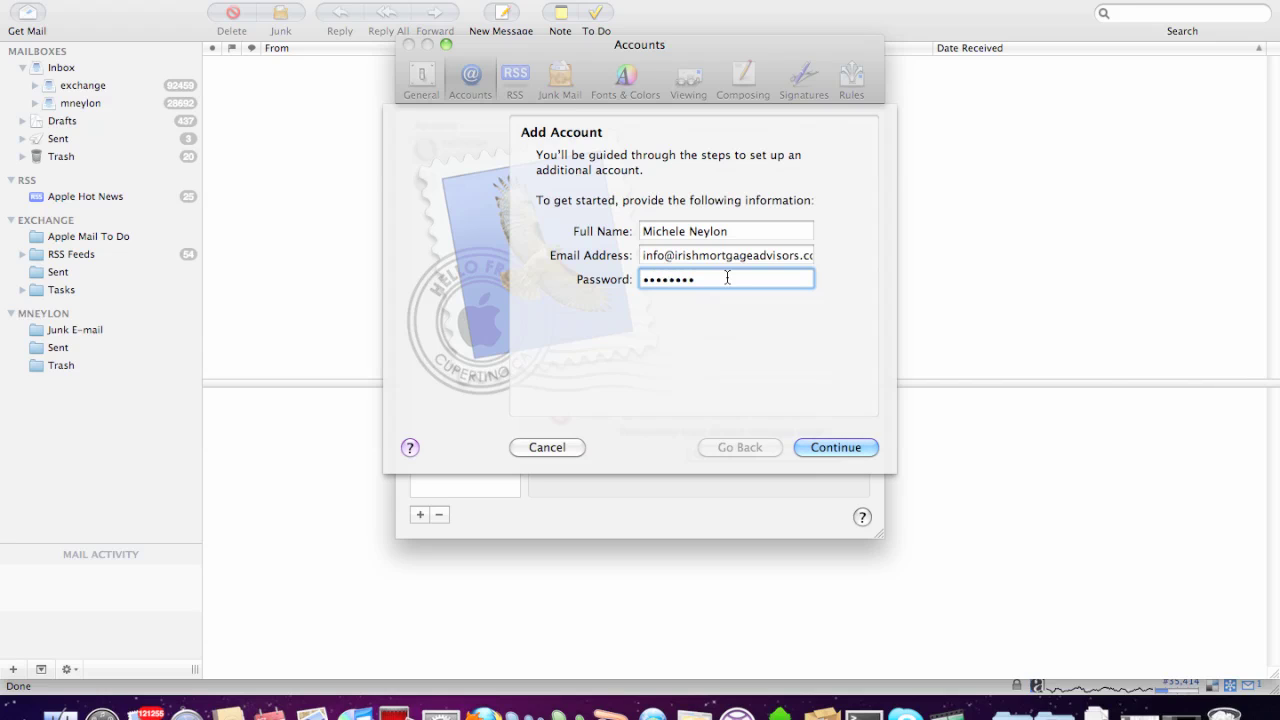
# Check the info mailbox's login details in Firefox, then return to Mail's Add Account sheet.
pyautogui.press('super+Tab')
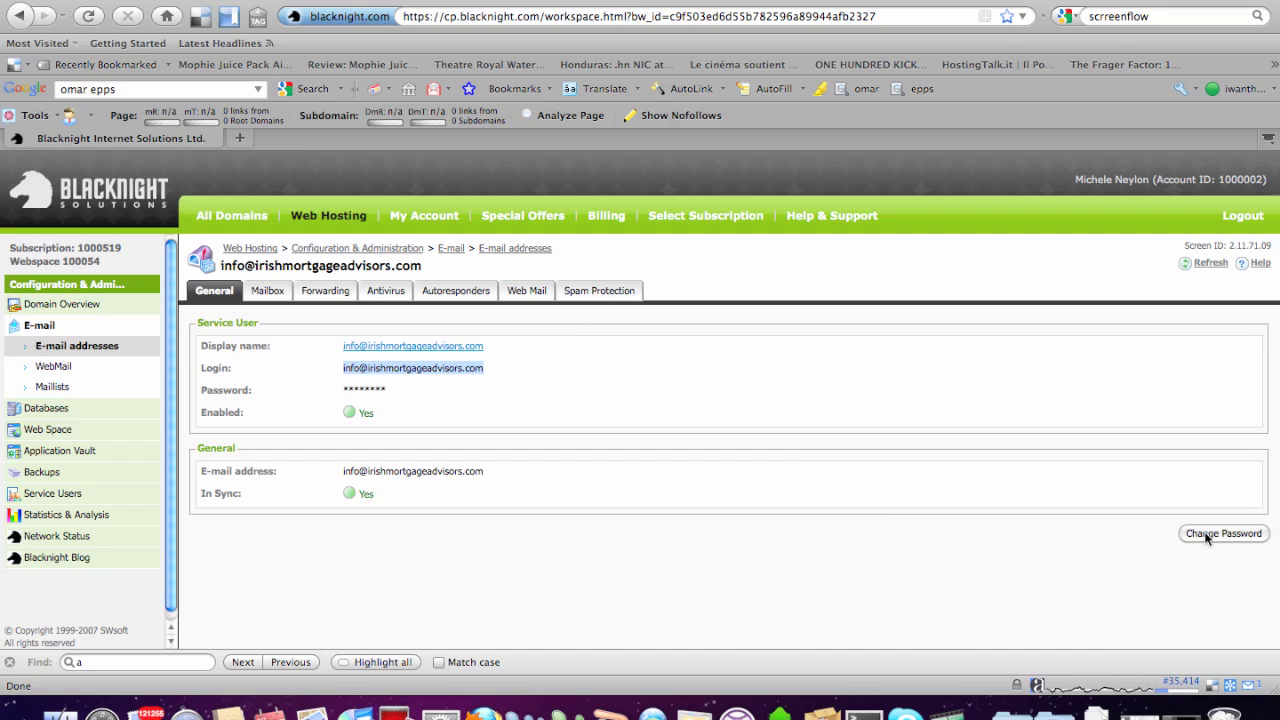
pyautogui.press('super+Tab')
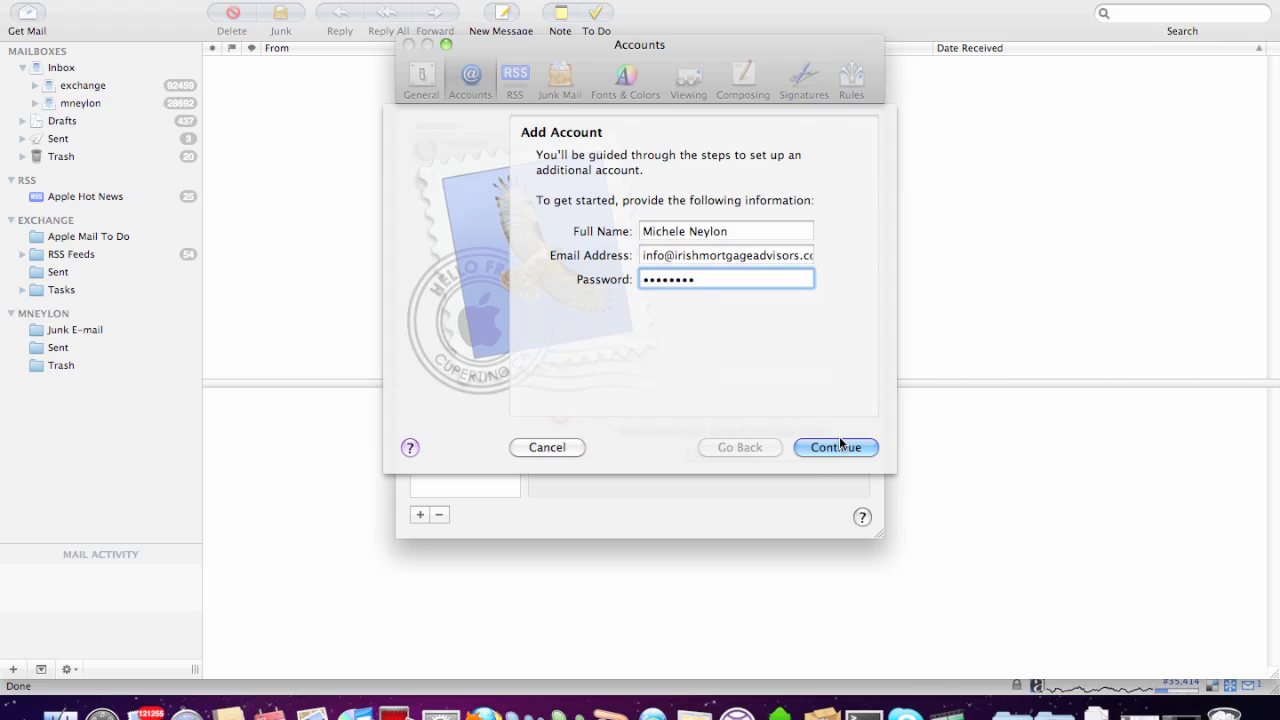
# Keep POP as the account type and enter 'mail' as the description.
pyautogui.click(840, 447)
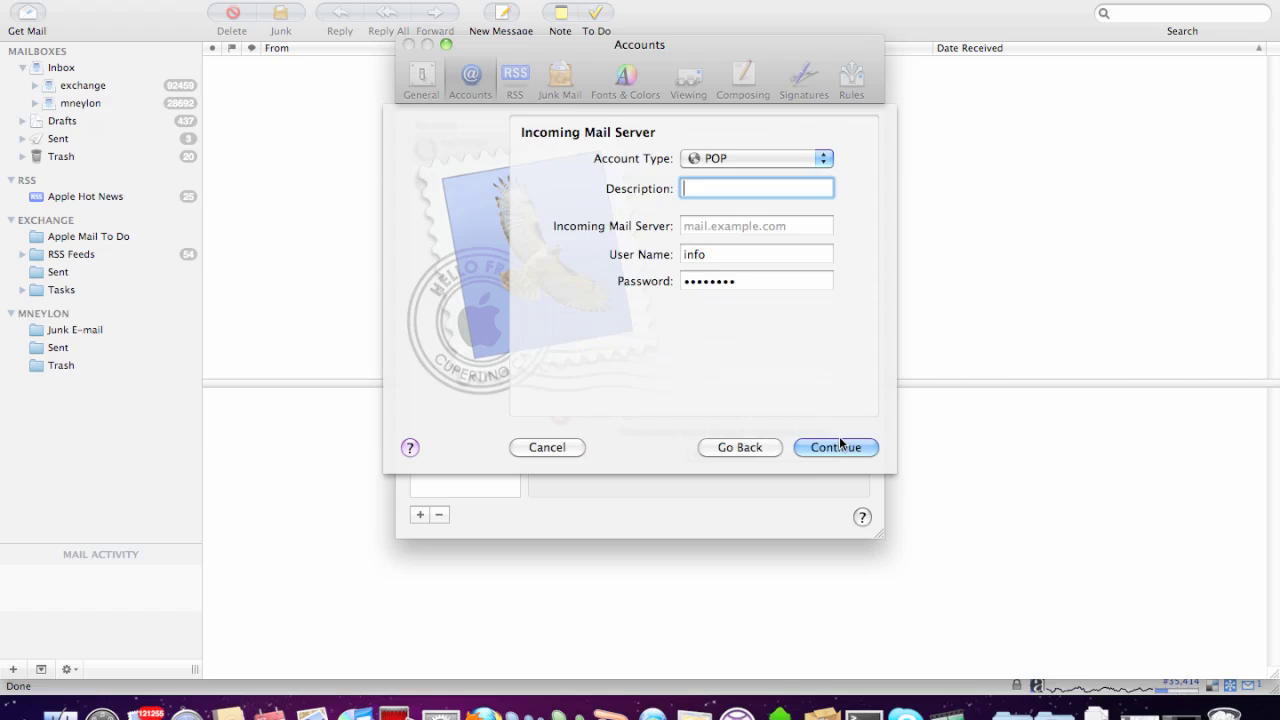
pyautogui.click(752, 157)
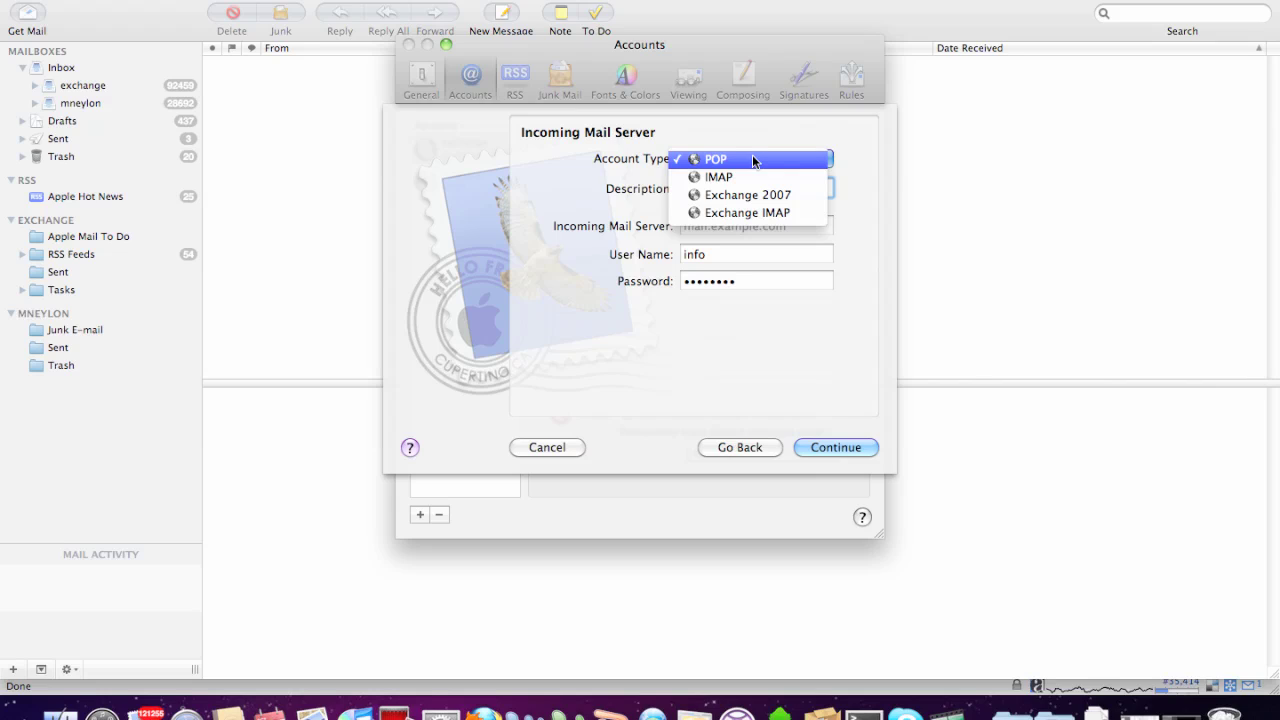
pyautogui.click(752, 160)
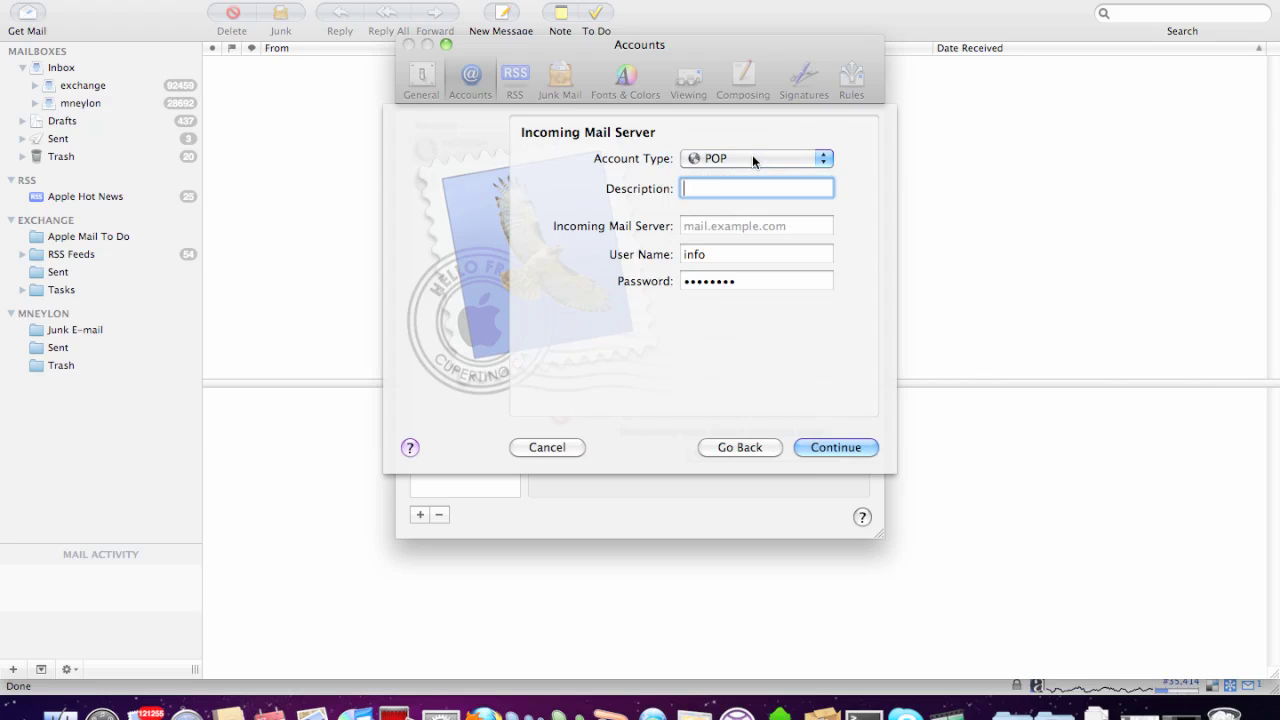
pyautogui.write('mail')
pyautogui.press('Tab')
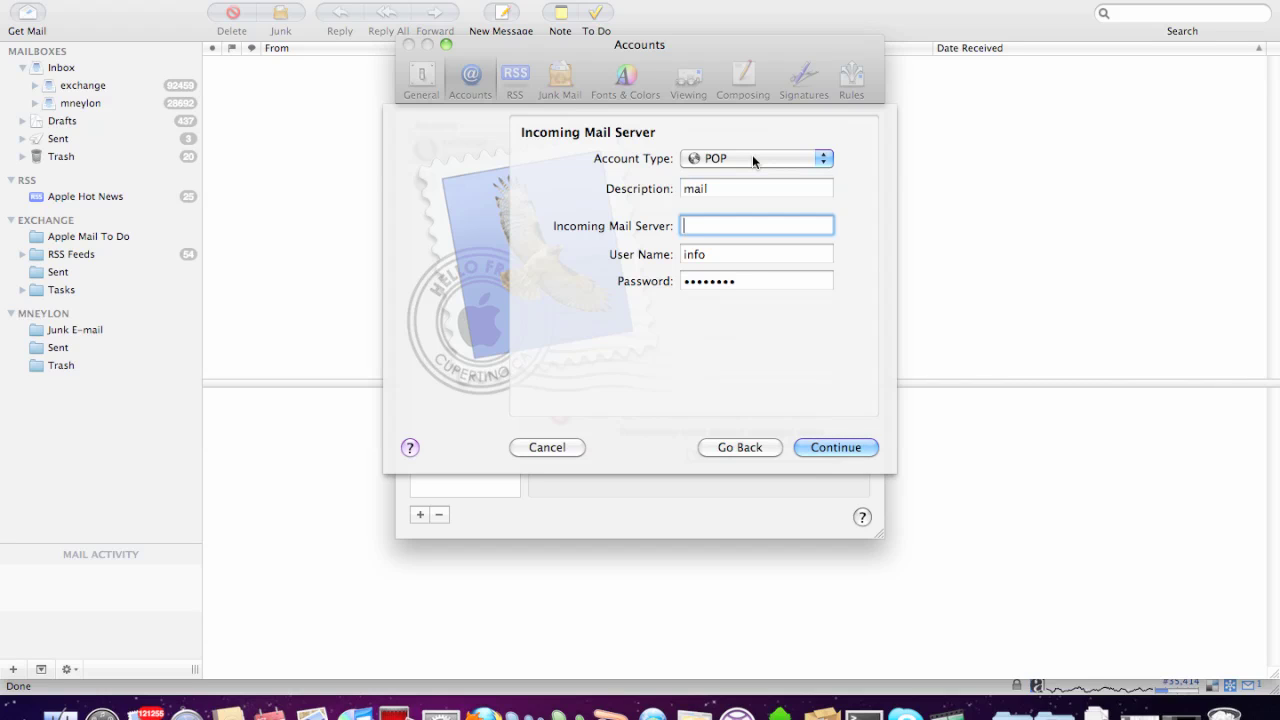
# Look up the POP3 server in the Blacknight e-mail addresses list and return to Mail.
pyautogui.press('super+Tab')
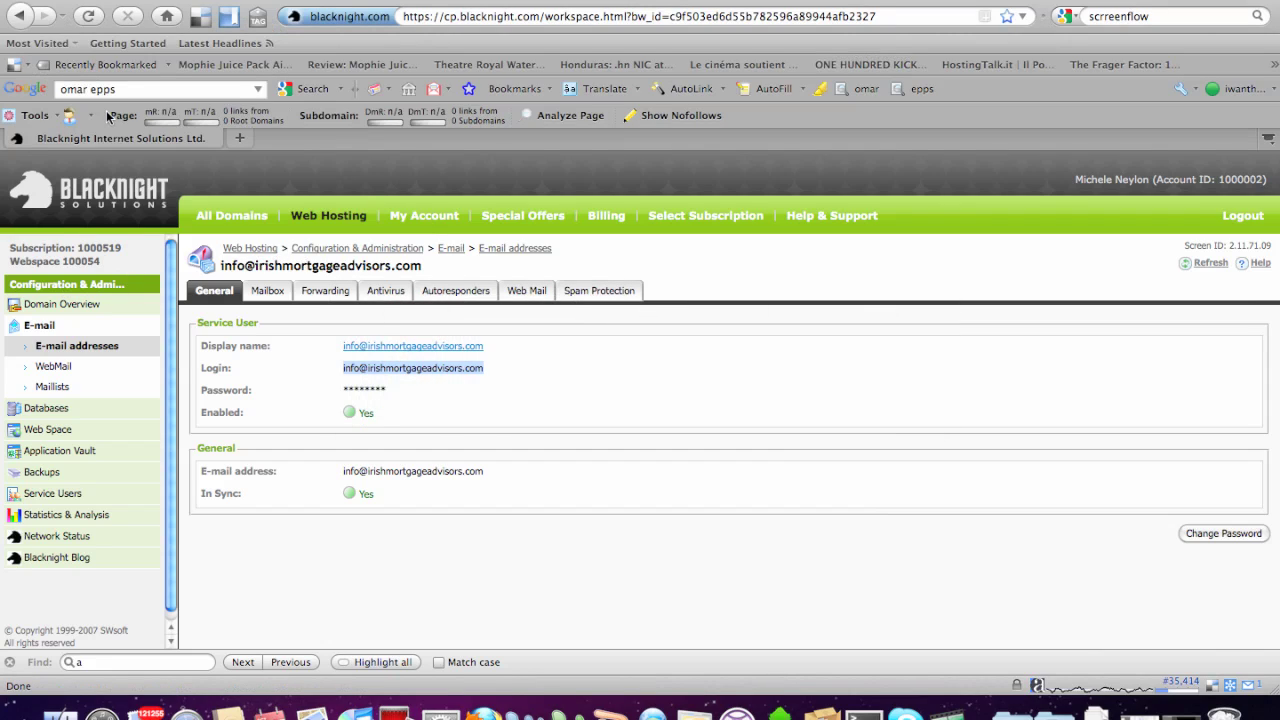
pyautogui.click(22, 18)
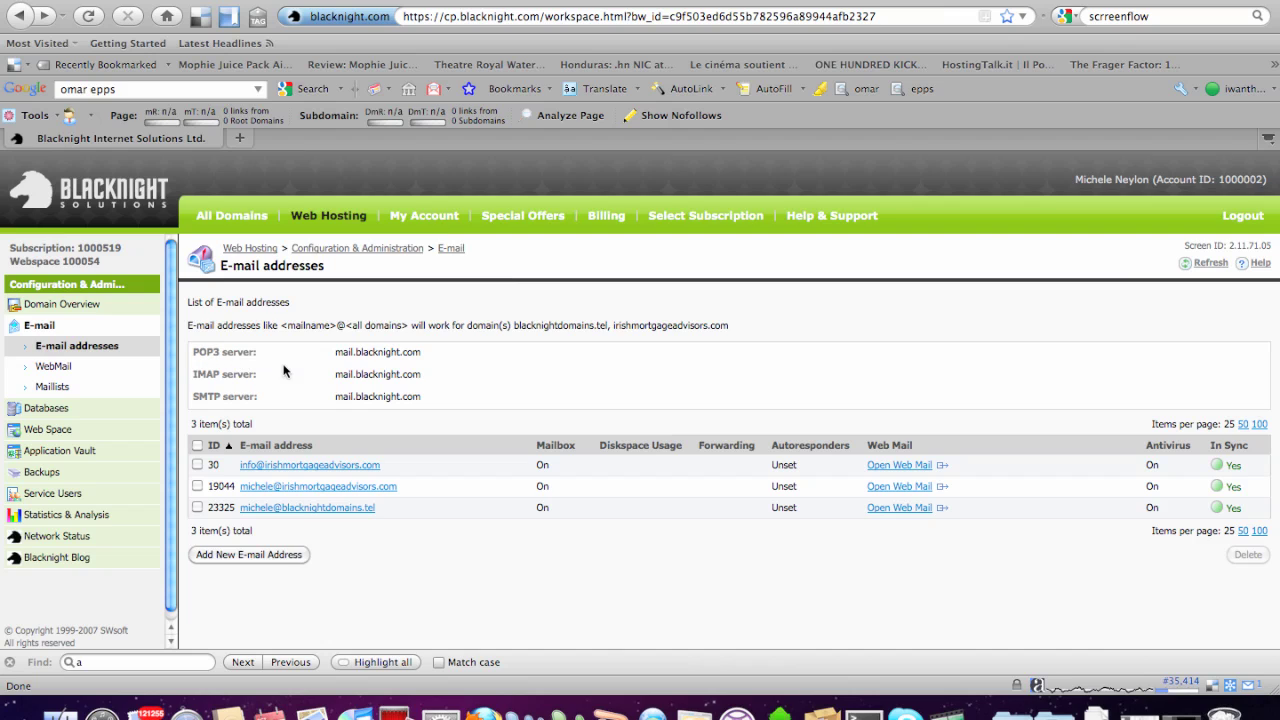
pyautogui.press('super+Tab')
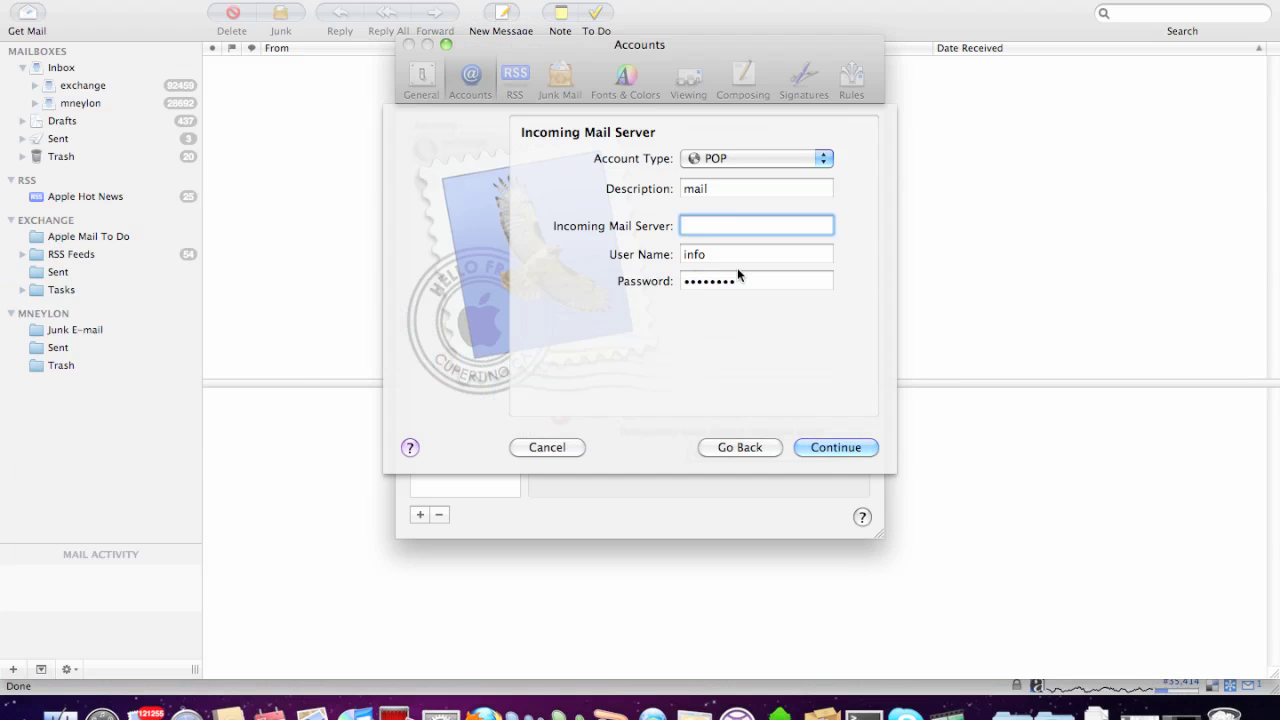
# Enter mail.blacknight.com as the incoming mail server.
pyautogui.write('mail.blacknight.com')
pyautogui.press('Tab')
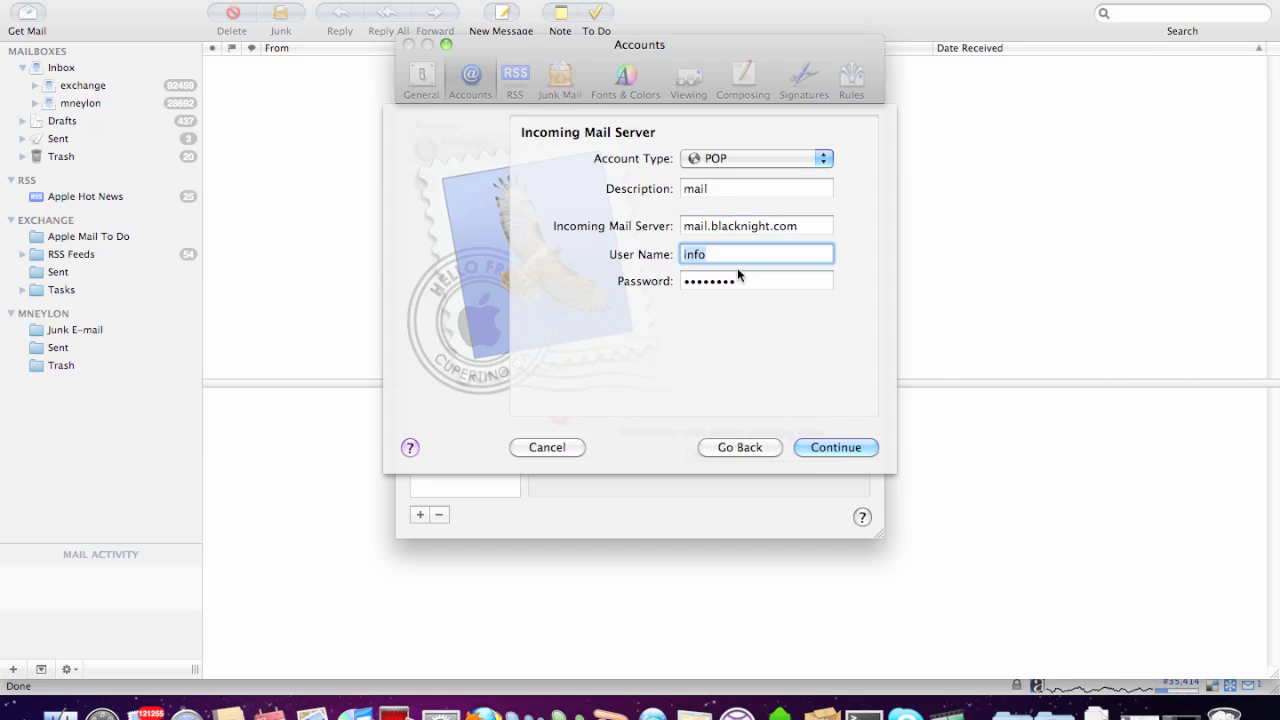
# Set the user name to the full mailbox address, enter the password, and submit.
pyautogui.press('super+v')
pyautogui.press('Left')
pyautogui.press('Left')
pyautogui.press('Left')
pyautogui.press('Left')
pyautogui.press('Left')
pyautogui.press('Left')
pyautogui.press('Left')
pyautogui.press('Left')
pyautogui.press('Left')
pyautogui.press('Left')
pyautogui.press('Left')
pyautogui.press('Left')
pyautogui.press('Left')
pyautogui.press('Left')
pyautogui.press('Left')
pyautogui.press('Left')
pyautogui.press('Left')
pyautogui.press('Left')
pyautogui.press('Left')
pyautogui.press('Left')
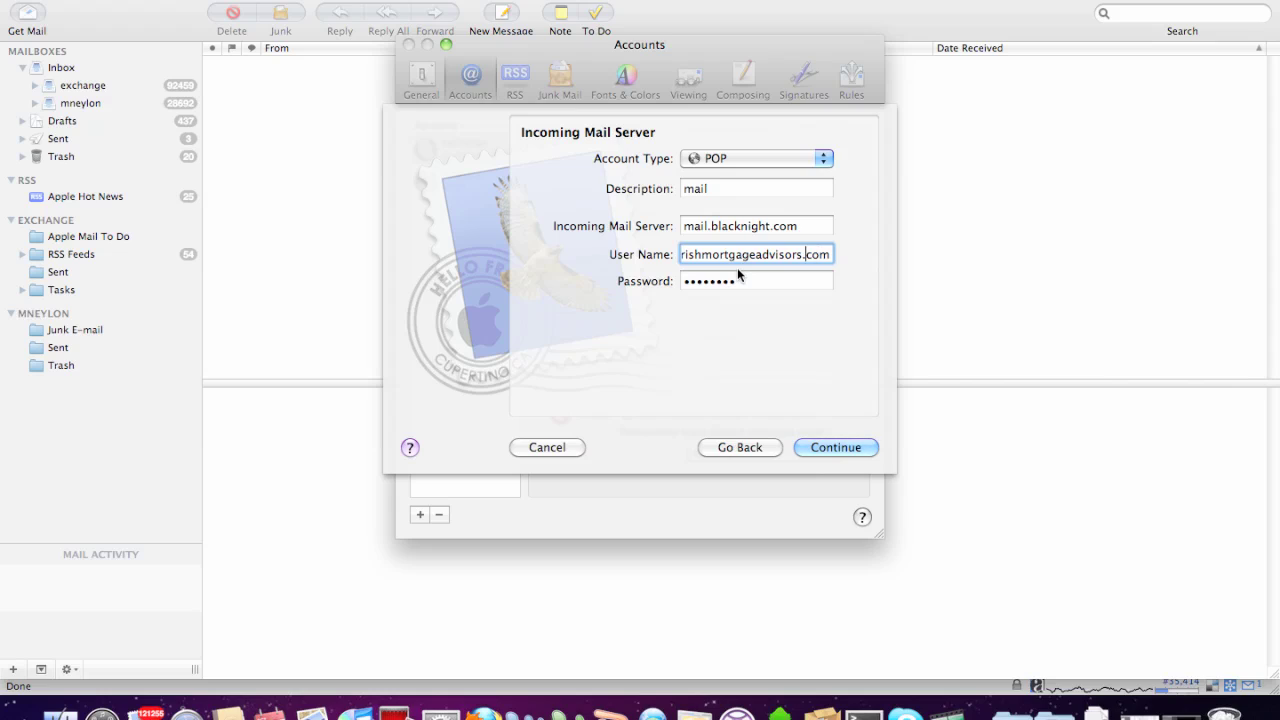
pyautogui.press('Left')
pyautogui.press('Left')
pyautogui.press('Left')
pyautogui.press('Left')
pyautogui.press('Left')
pyautogui.press('Left')
pyautogui.press('Left')
pyautogui.press('Left')
pyautogui.press('Left')
pyautogui.press('Left')
pyautogui.press('Left')
pyautogui.press('Left')
pyautogui.press('Left')
pyautogui.press('Left')
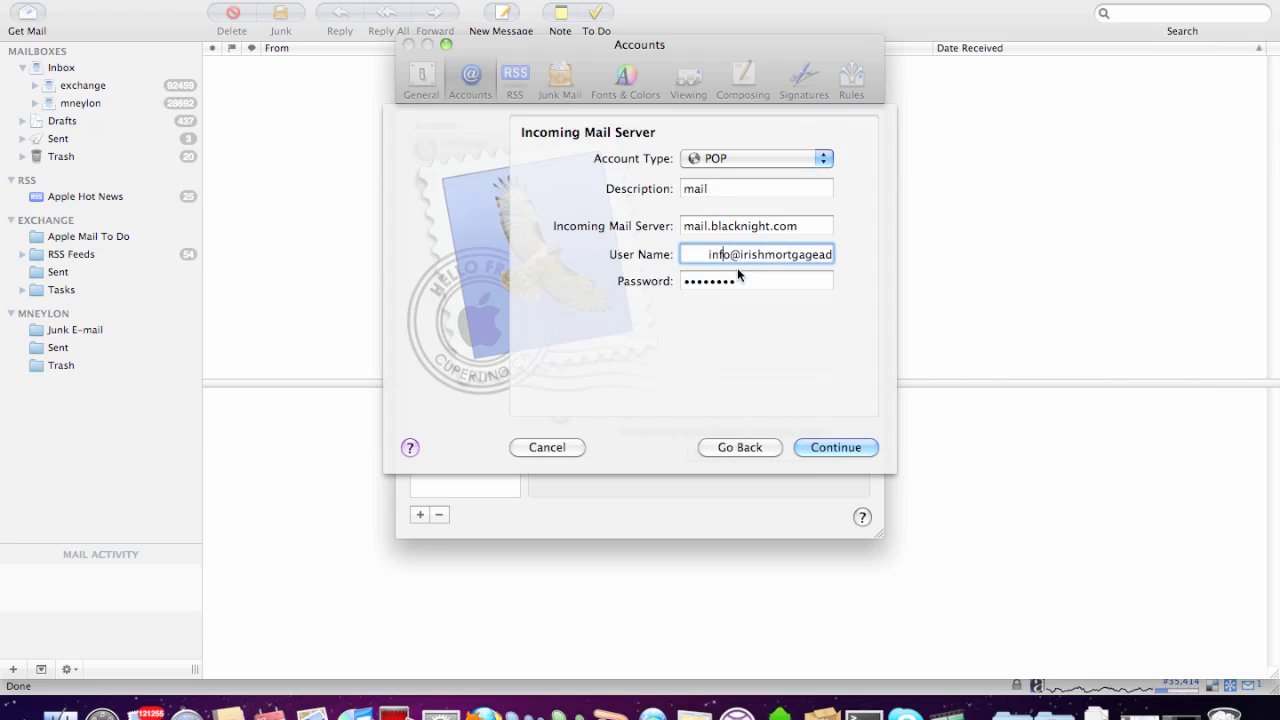
pyautogui.press('BackSpace')
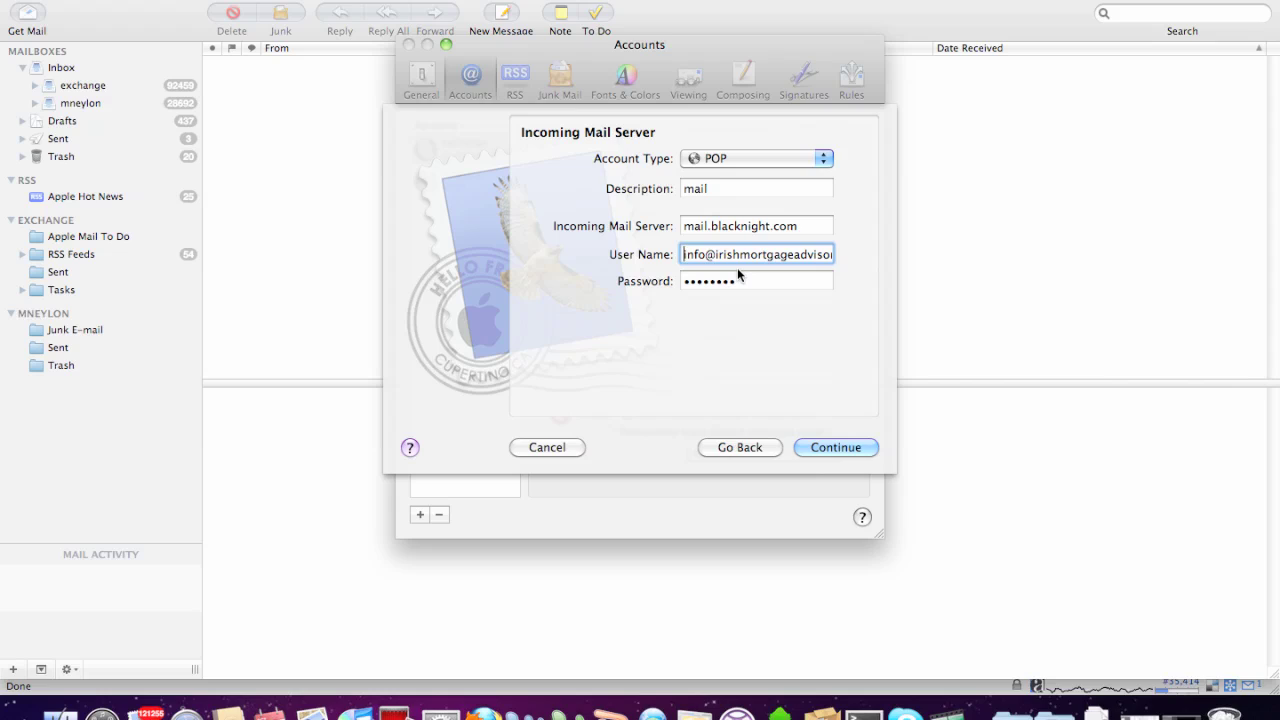
pyautogui.press('Tab')
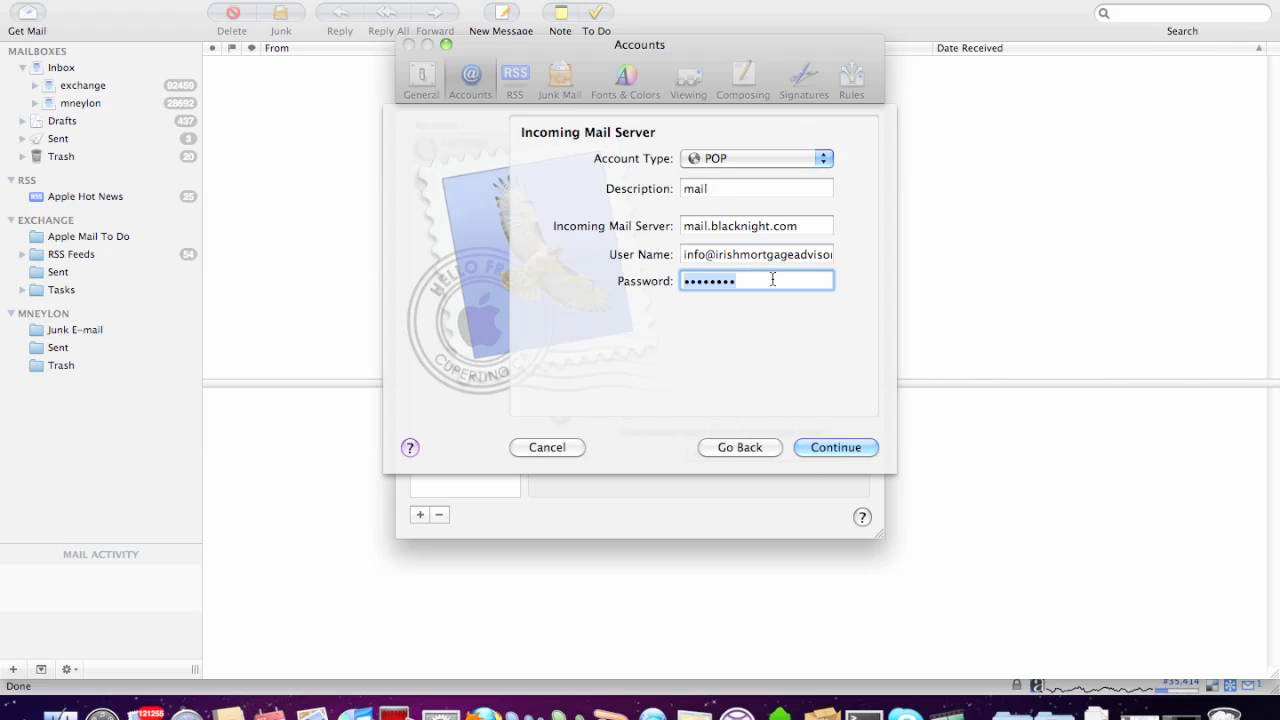
pyautogui.write('••••••••')
pyautogui.click(827, 447)
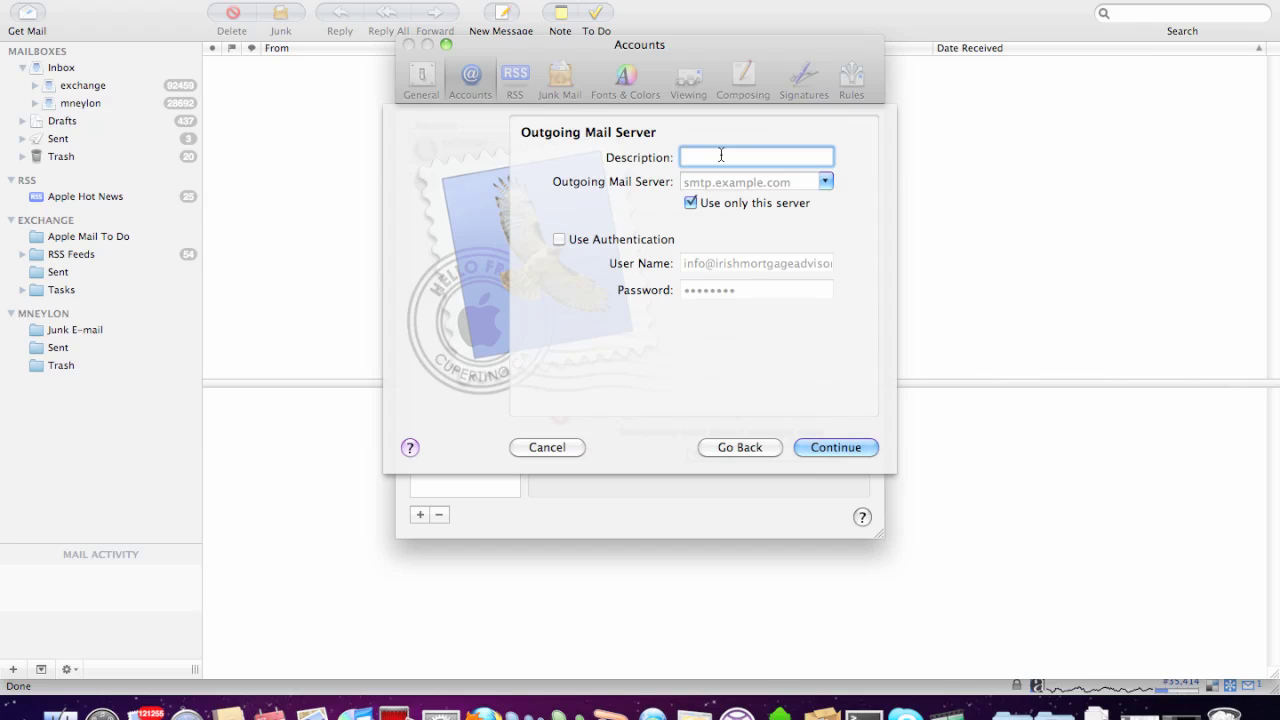
# Set description 'out', outgoing server mail.blacknight.com with Use Authentication ticked, and submit.
pyautogui.write('out')
pyautogui.click(791, 176)
pyautogui.write('mail')
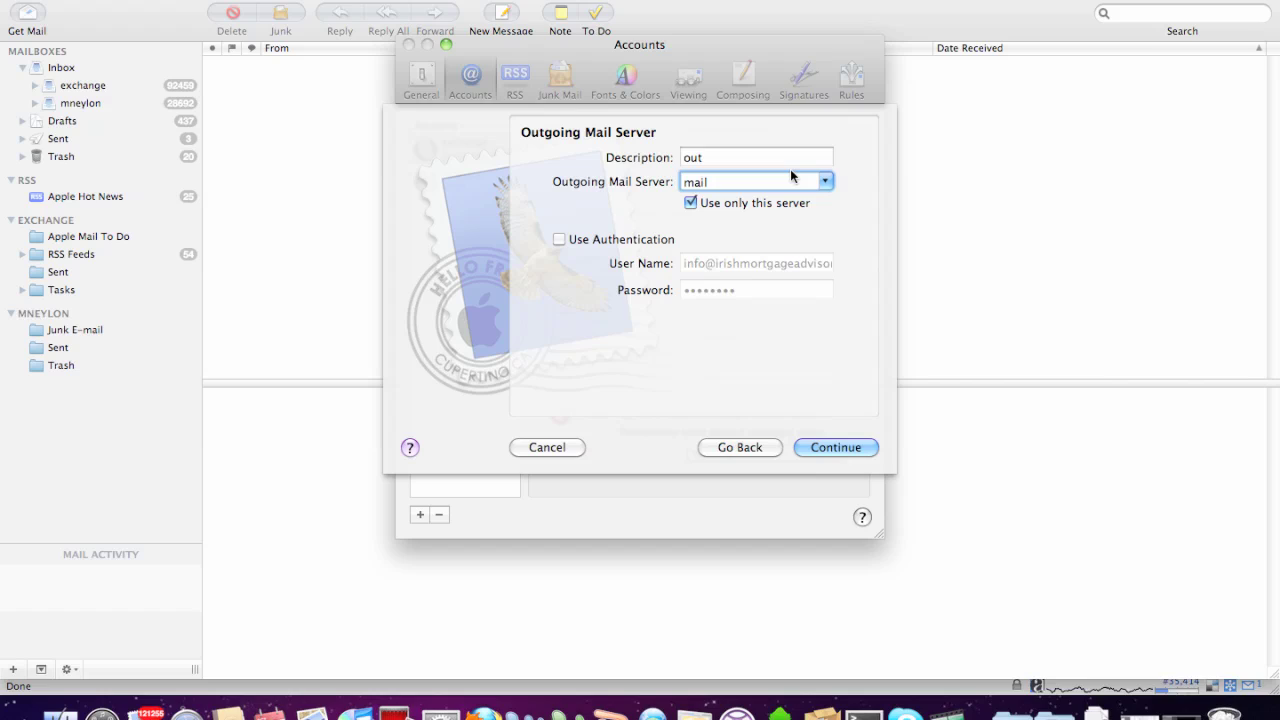
pyautogui.write('.blackn')
pyautogui.press('BackSpace')
pyautogui.write('knig')
pyautogui.write('h')
pyautogui.press('BackSpace')
pyautogui.press('BackSpace')
pyautogui.press('BackSpace')
pyautogui.press('BackSpace')
pyautogui.press('BackSpace')
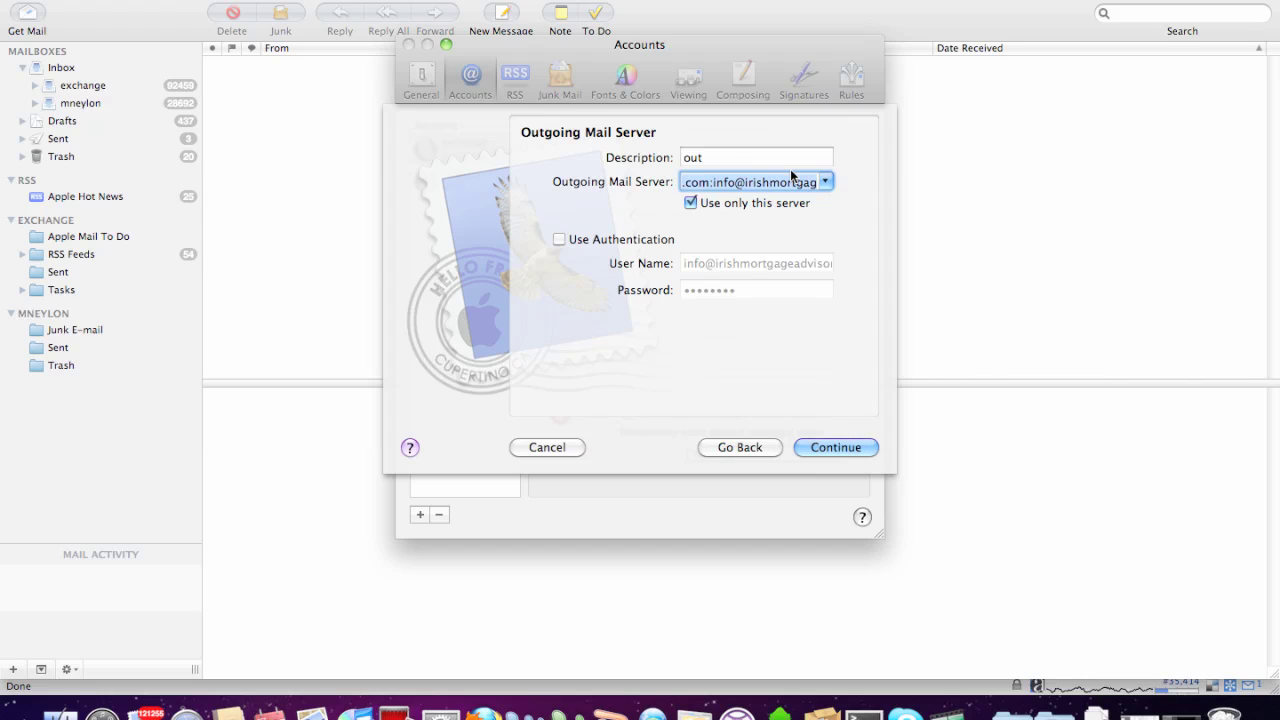
pyautogui.press('Right')
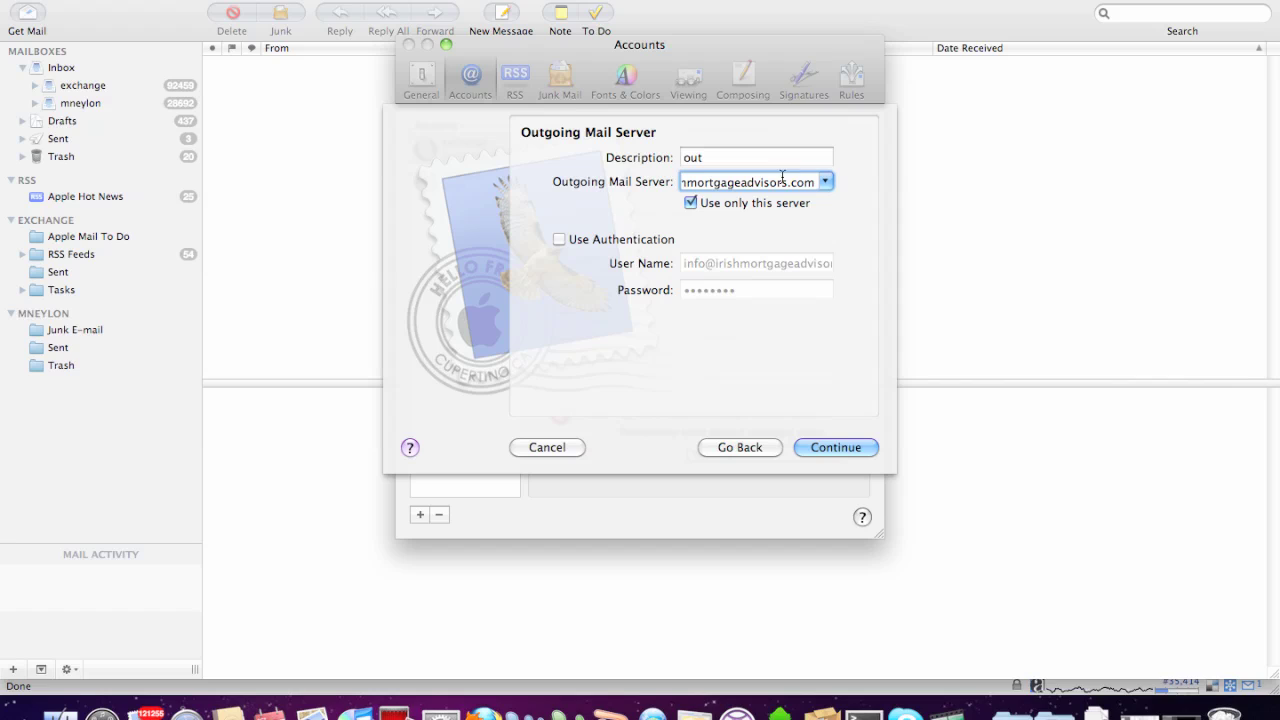
pyautogui.click(560, 240)
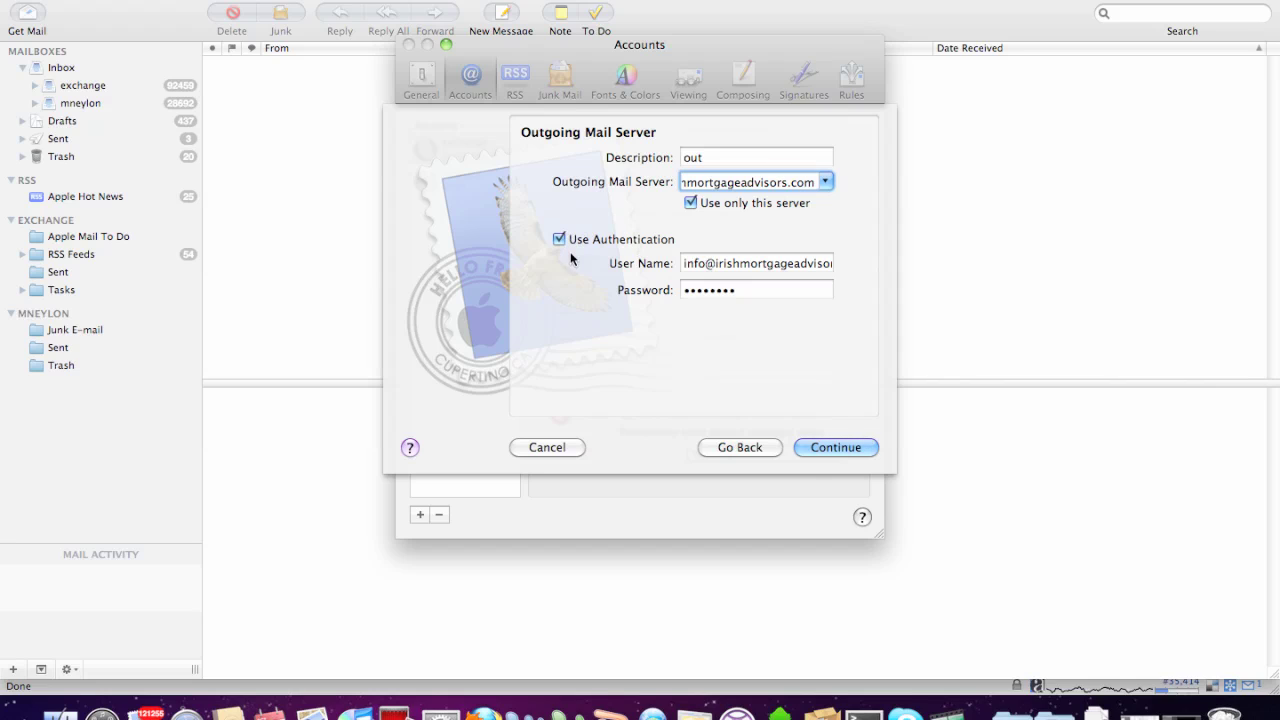
pyautogui.click(833, 448)
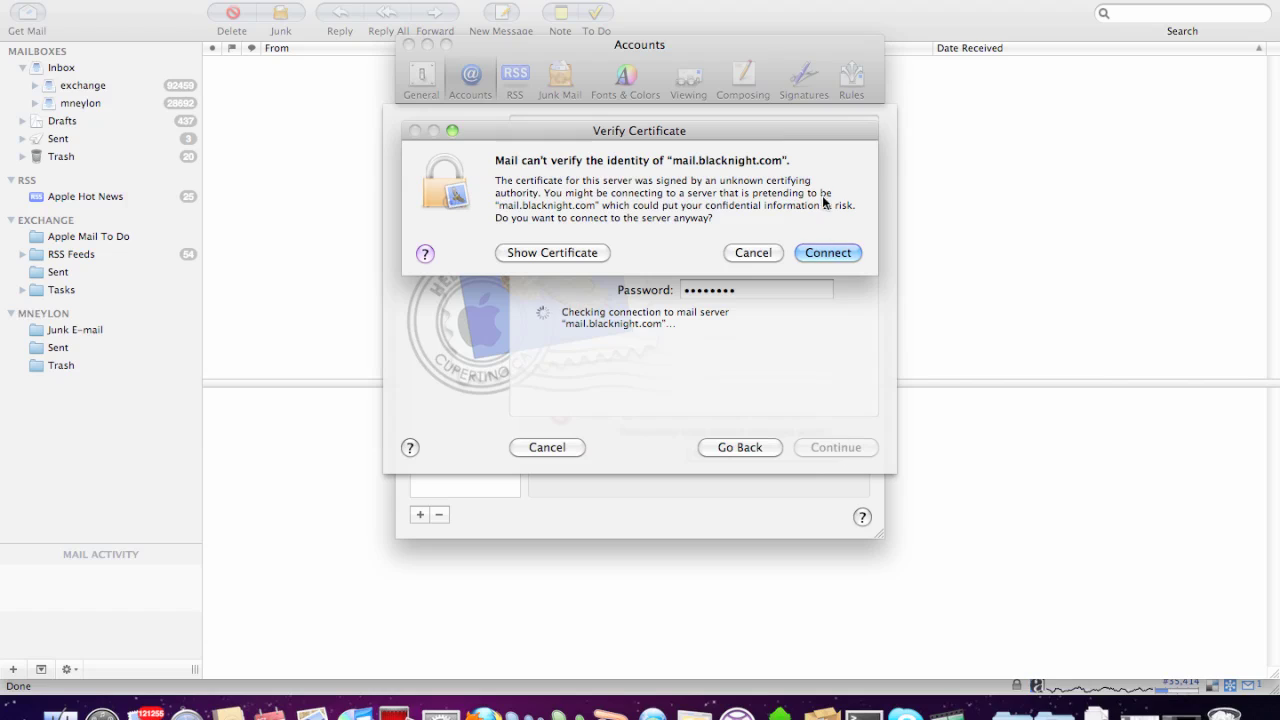
# Accept the mail.blacknight.com certificate, pass the SMTP warning, and choose Password authentication.
pyautogui.click(818, 253)
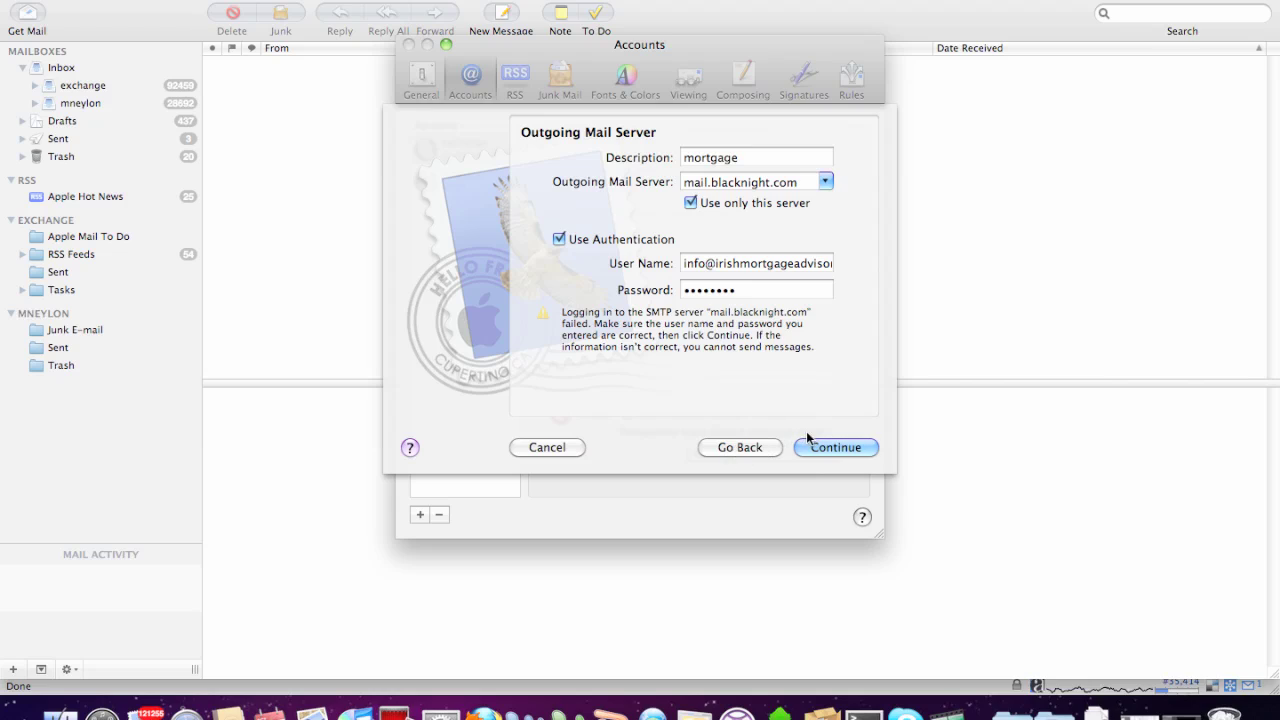
pyautogui.click(836, 447)
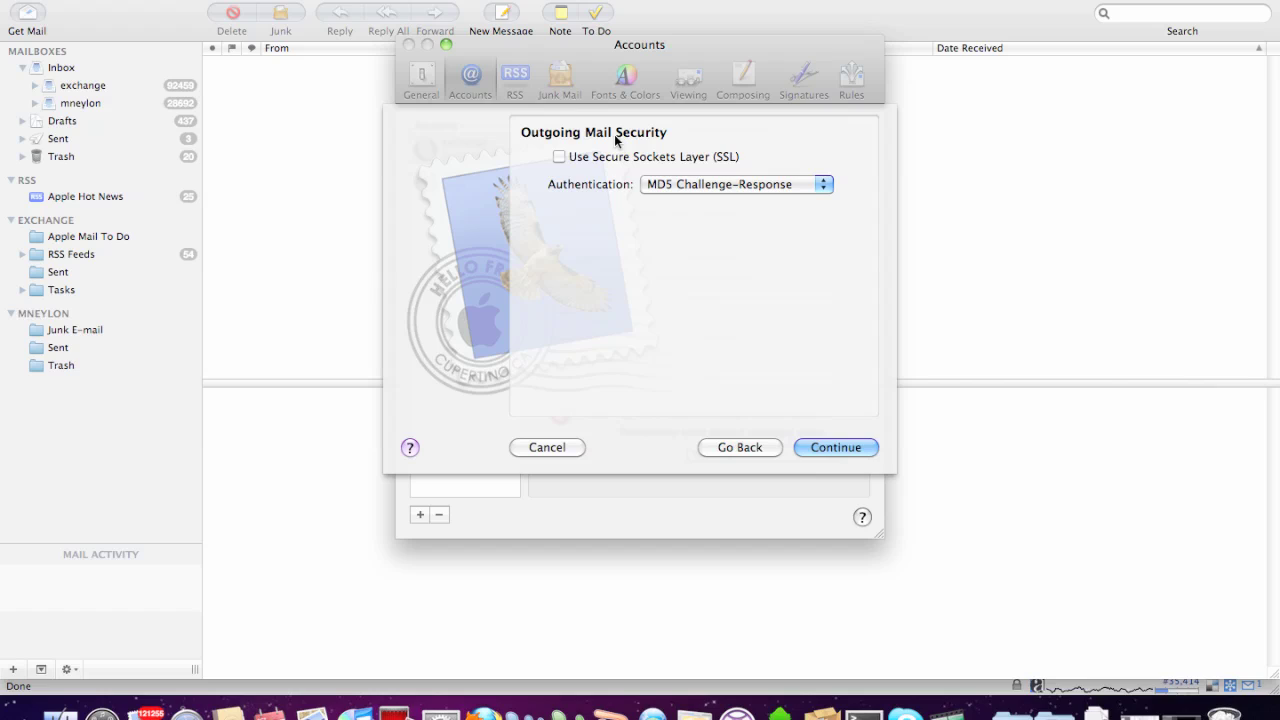
pyautogui.click(733, 186)
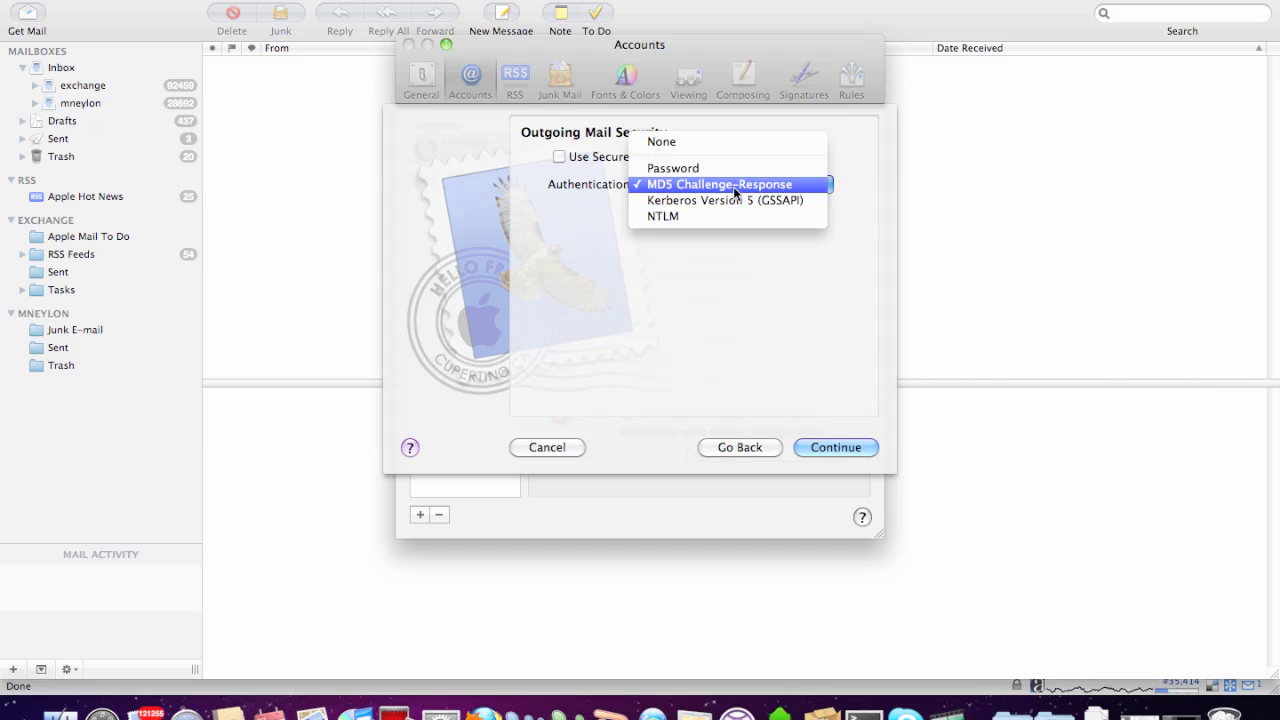
pyautogui.click(739, 176)
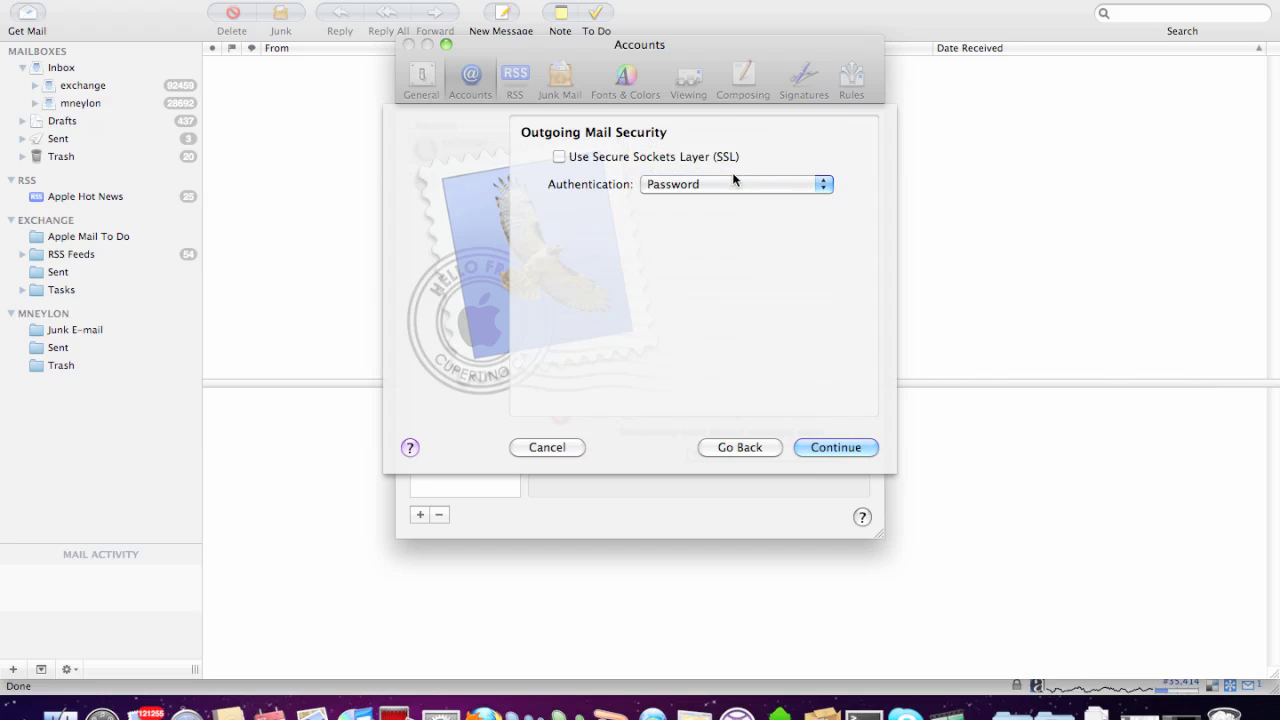
pyautogui.click(818, 447)
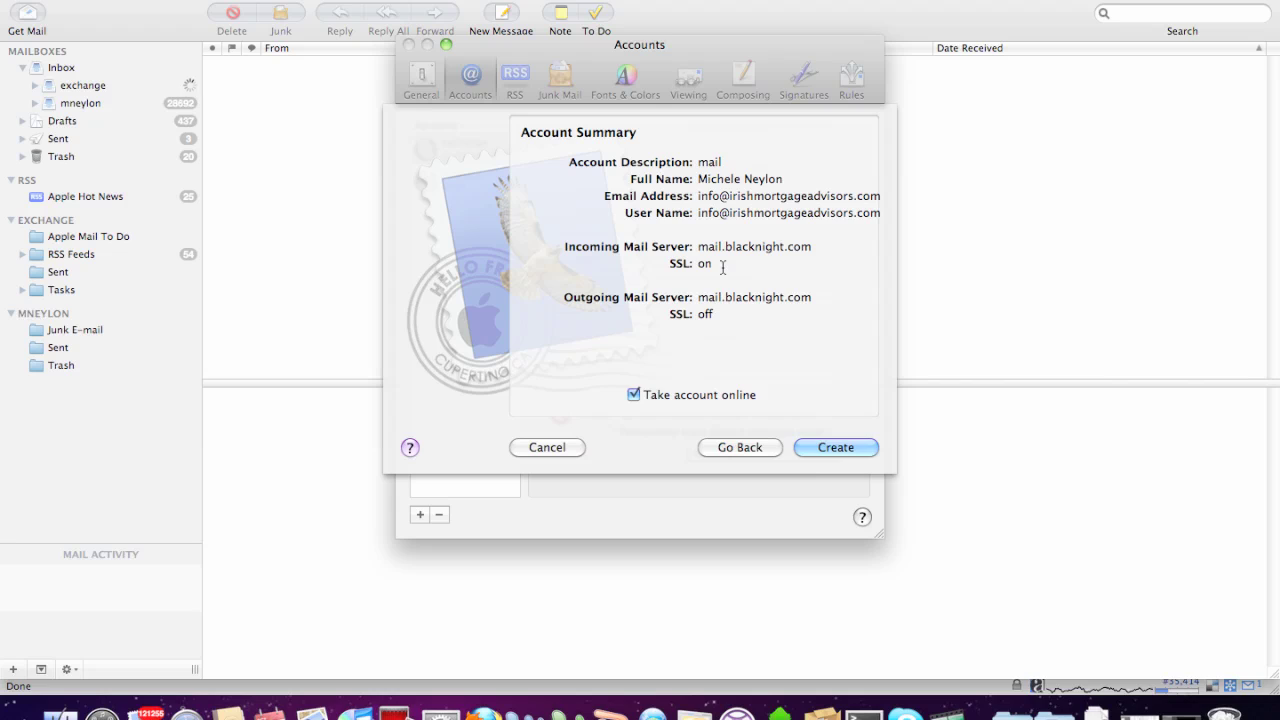
# Create the 'mail' POP account and close the Accounts preferences window.
pyautogui.click(841, 450)
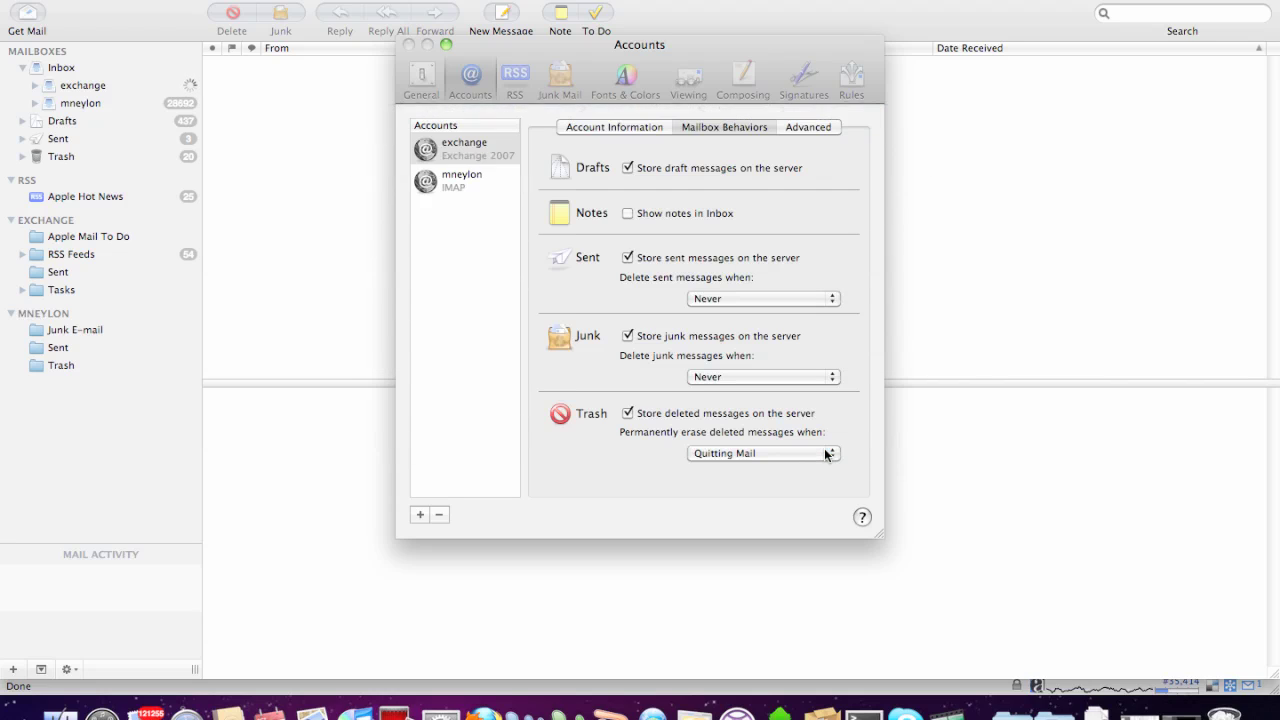
pyautogui.click(407, 44)
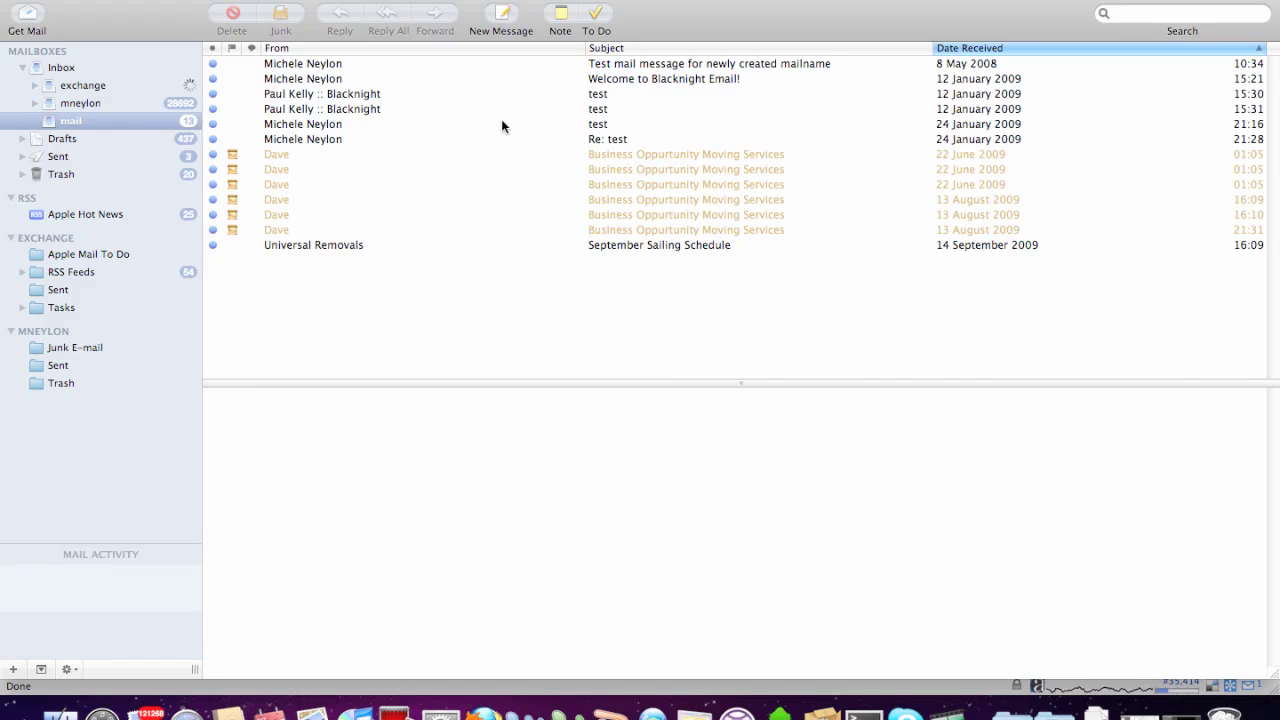
# Send a new message with subject 'test' and body 'test' to the recipient's Gmail address.
pyautogui.click(501, 18)
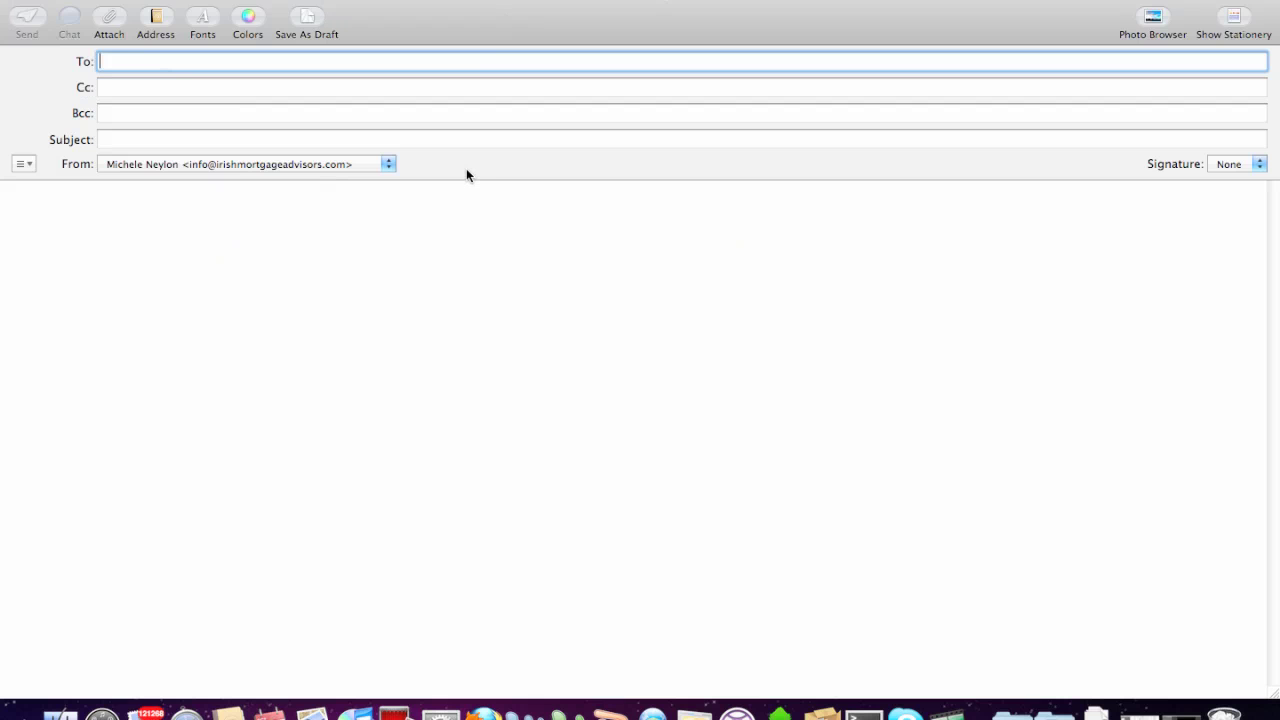
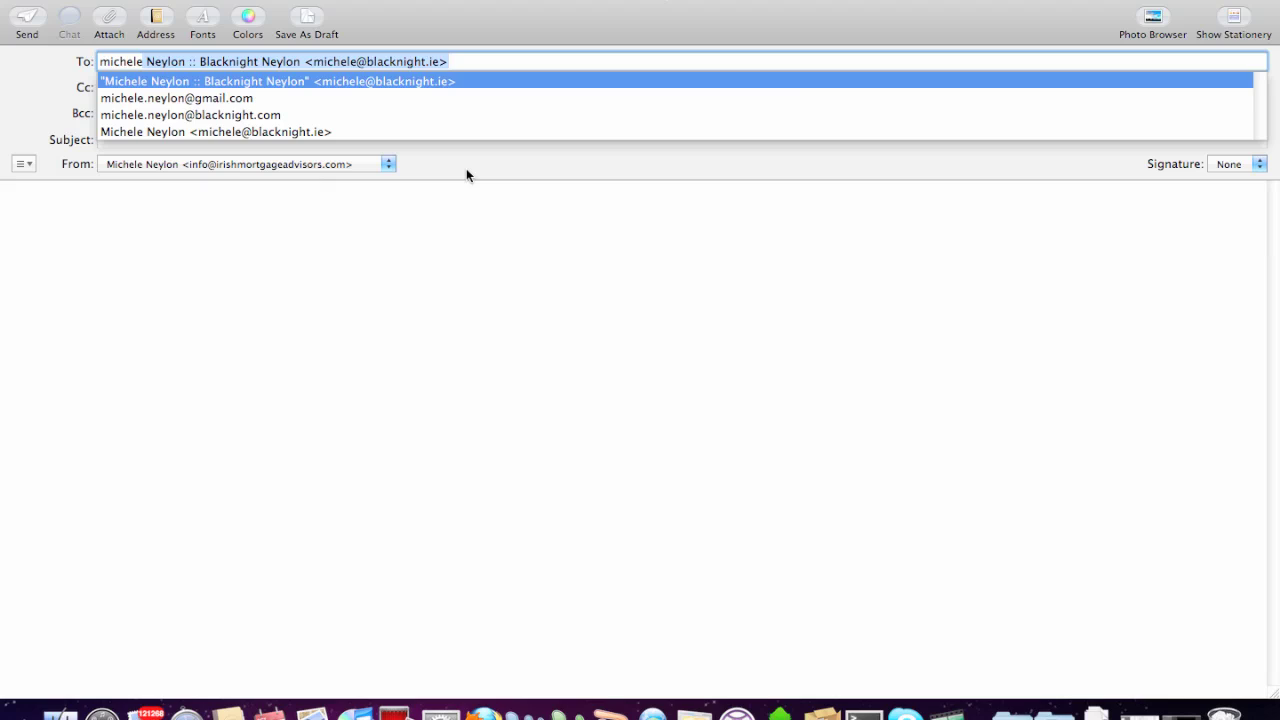
pyautogui.press('Down')
pyautogui.press('Return')
pyautogui.press('Tab')
pyautogui.press('Tab')
pyautogui.press('Tab')
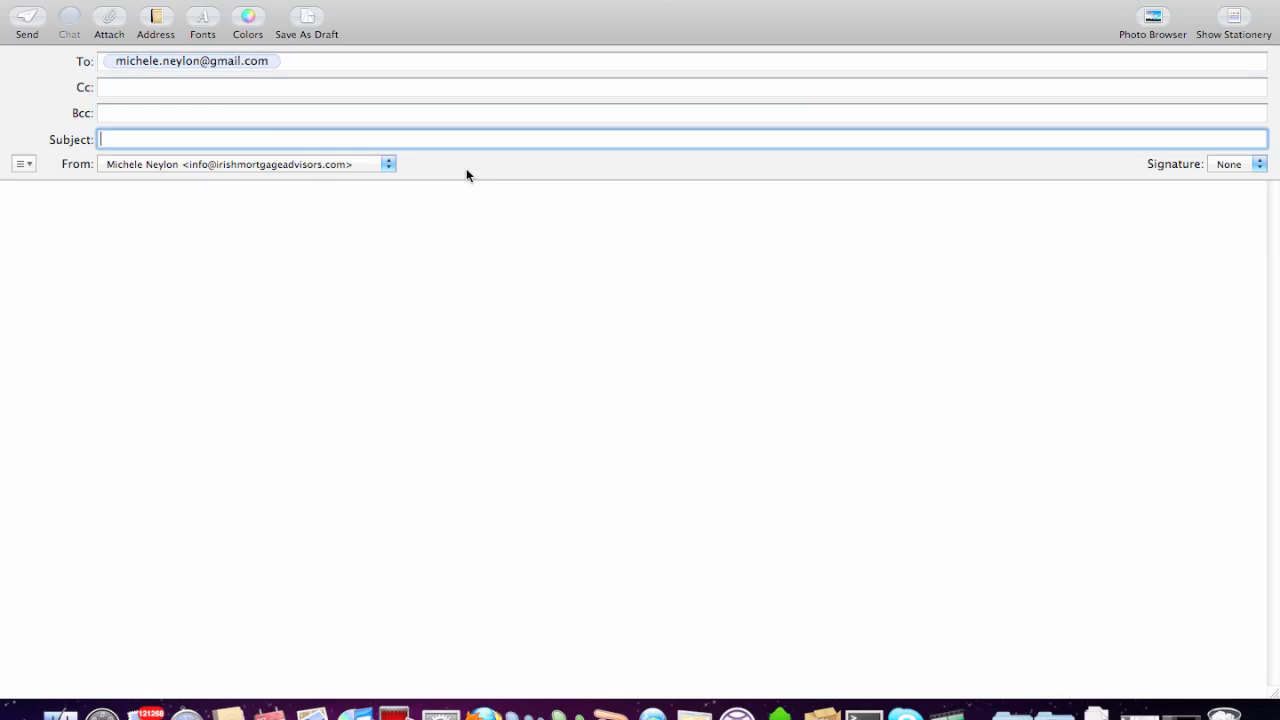
pyautogui.write('test')
pyautogui.press('Tab')
pyautogui.write('tes')
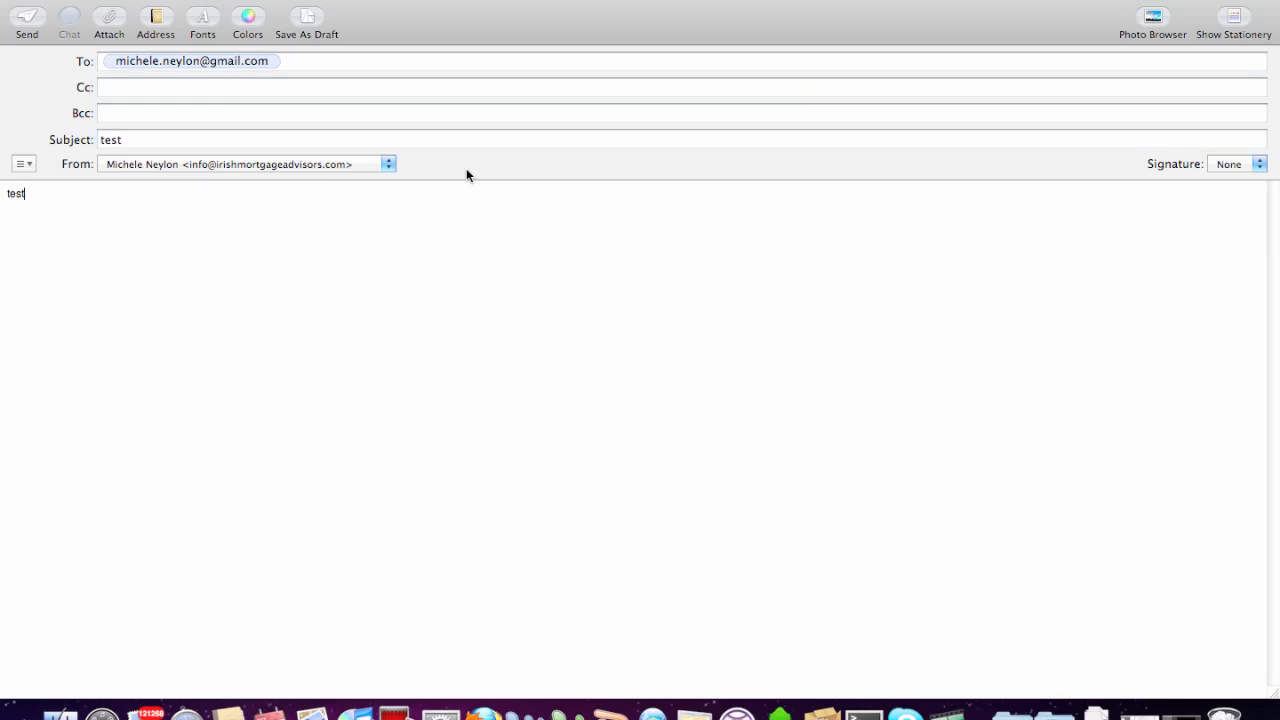
pyautogui.click(37, 38)
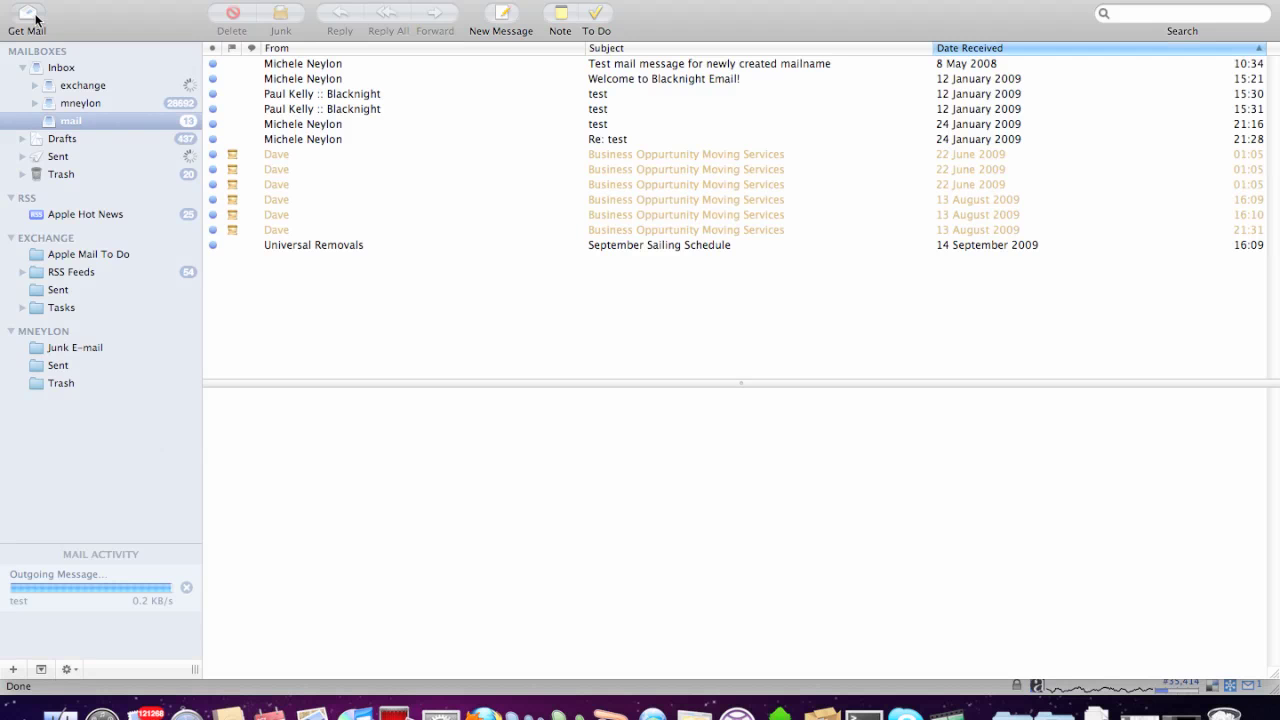